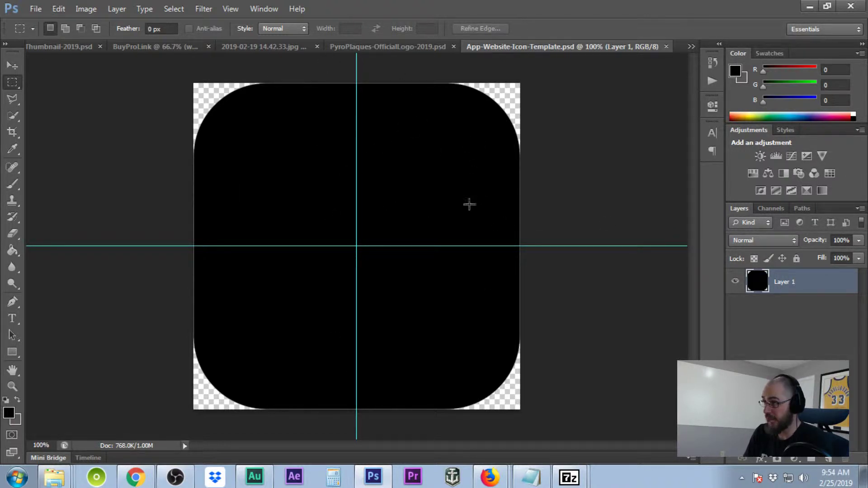
- Select the flame and the letter P in the PyroPlaques-OfficialLogo-2019.psd logo with a closed Polygonal Lasso outline
left_click(382, 47)
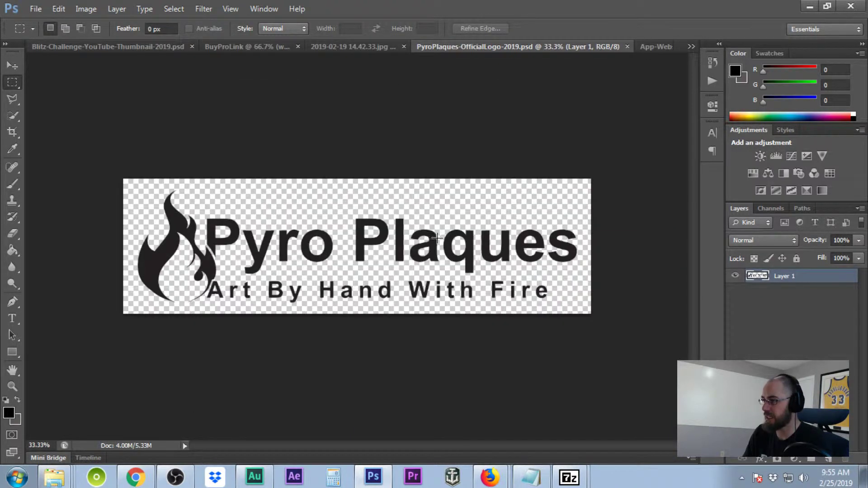
scroll(205, 315, "up", 8)
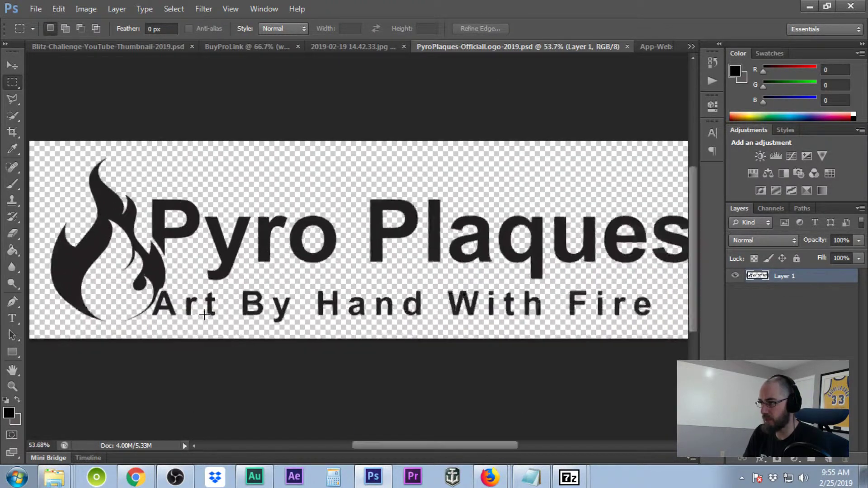
scroll(130, 347, "up", 2)
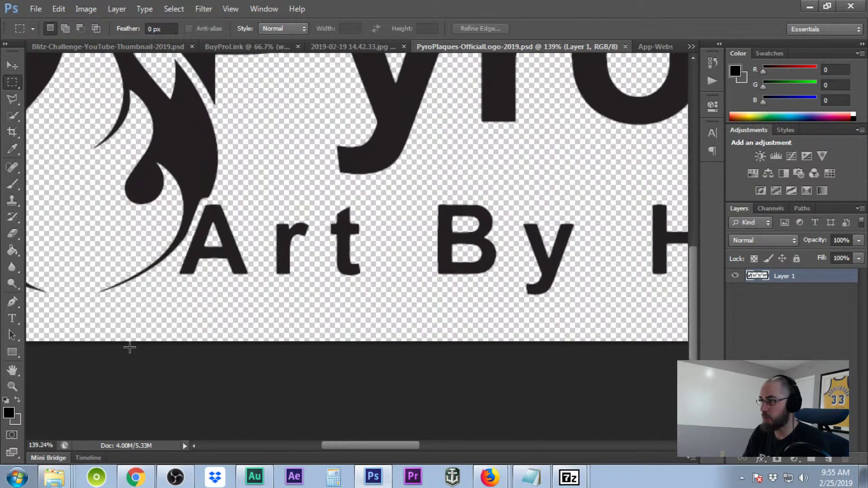
left_click(12, 100)
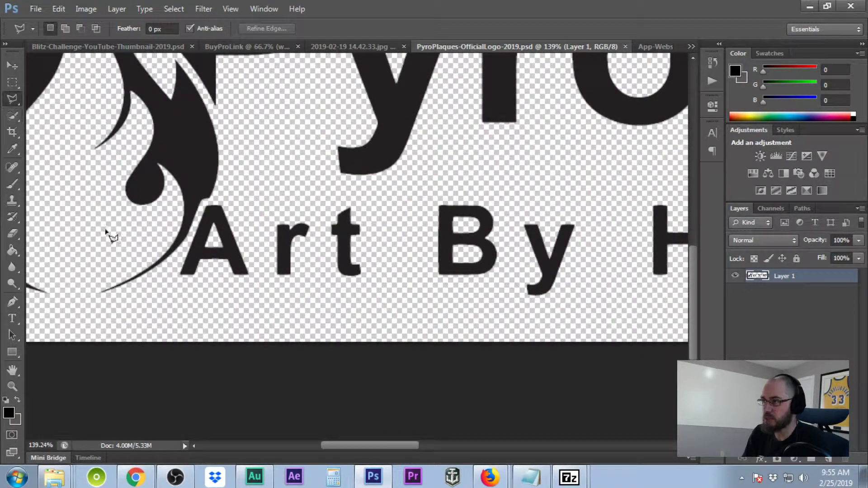
left_click(153, 297)
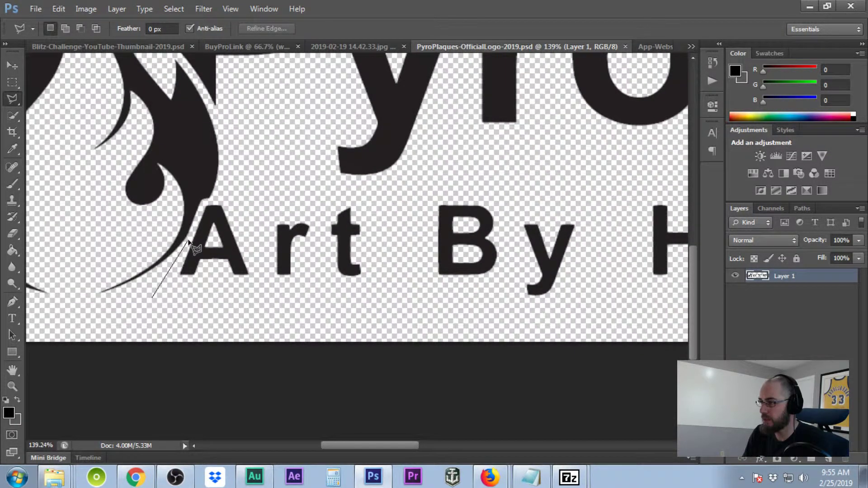
left_click(205, 204)
left_click(238, 206)
scroll(299, 154, "up", 4)
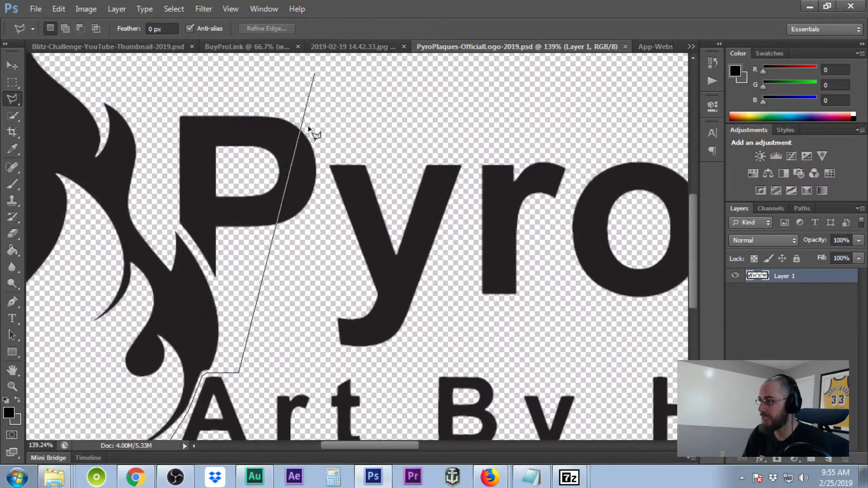
left_click(317, 240)
left_click(325, 166)
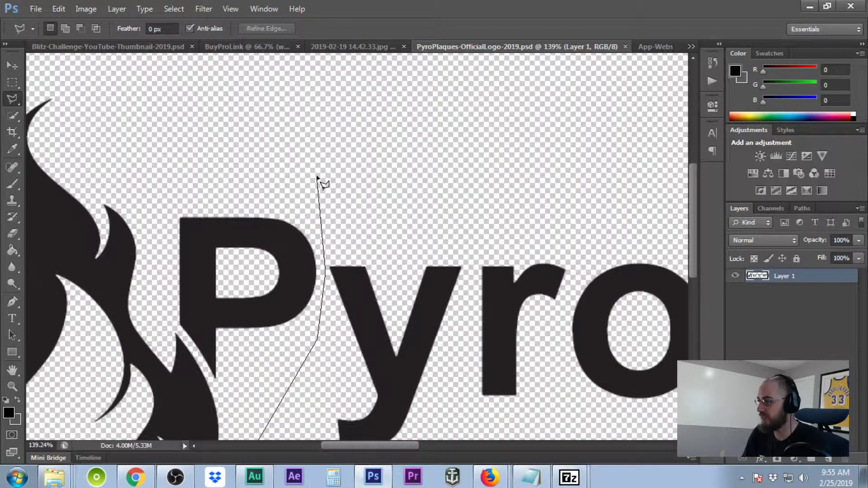
left_click(317, 177)
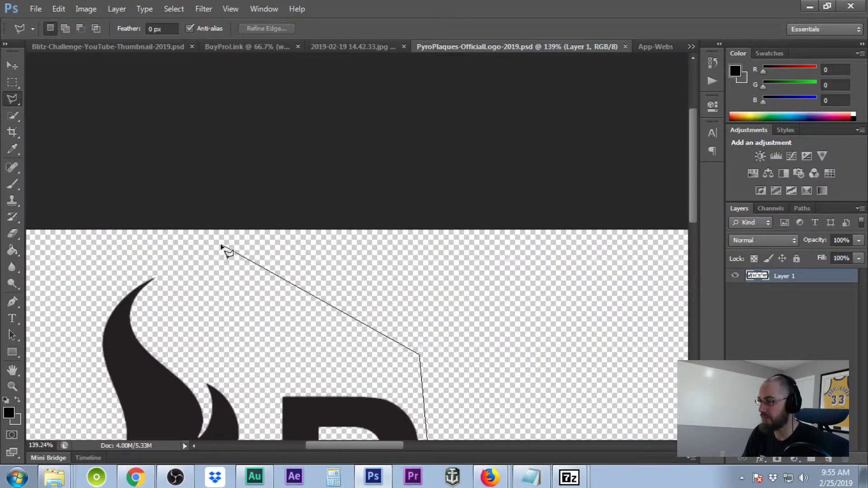
left_click(228, 248)
left_click(45, 242)
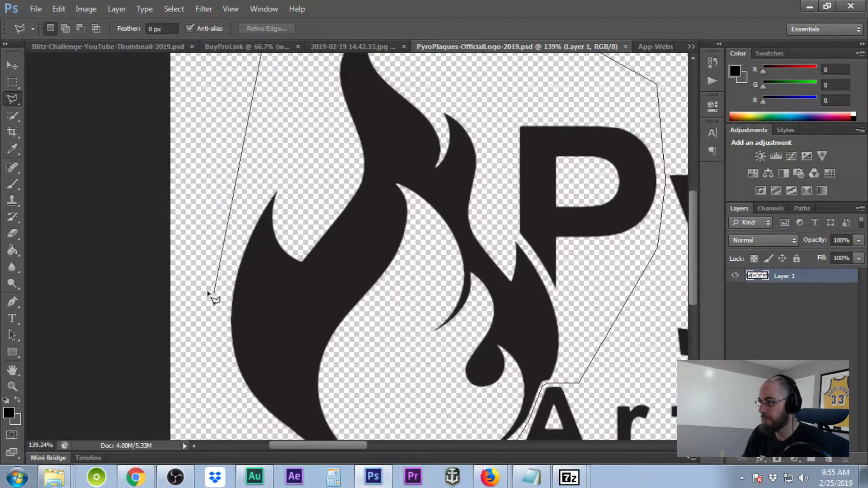
left_click(196, 289)
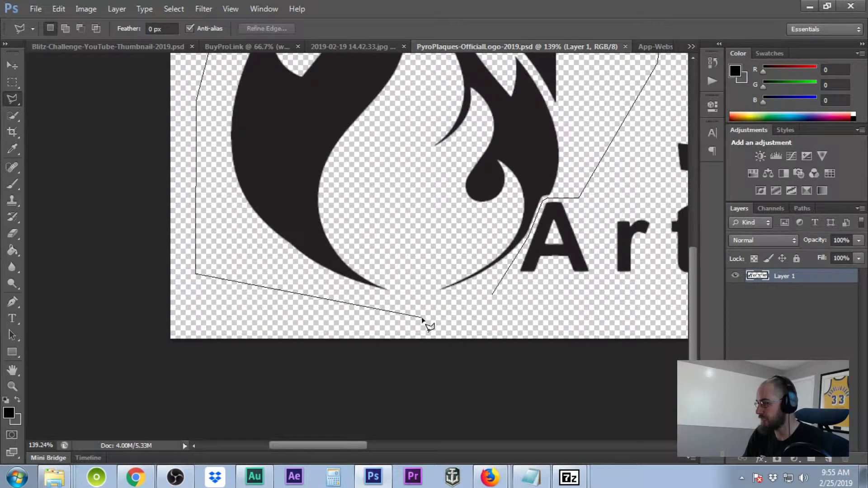
left_click(494, 295)
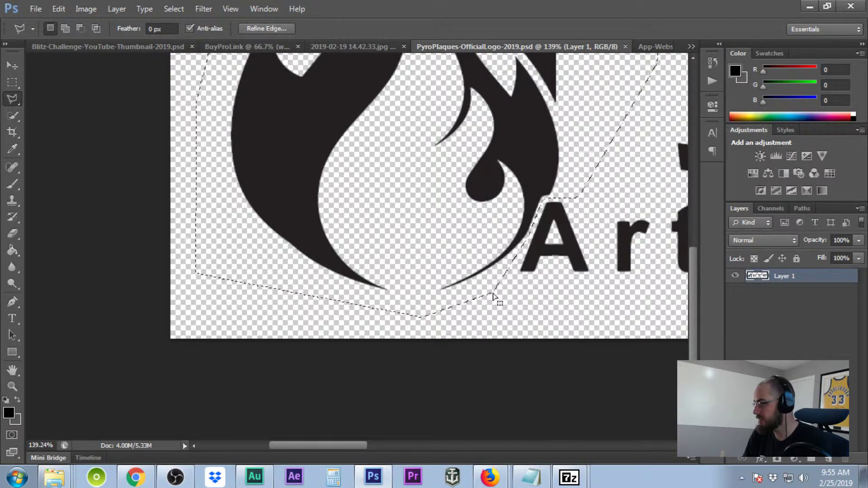
- Copy the selected flame and P and paste them into the App-Website-Icon-Template.psd document
right_click(412, 147)
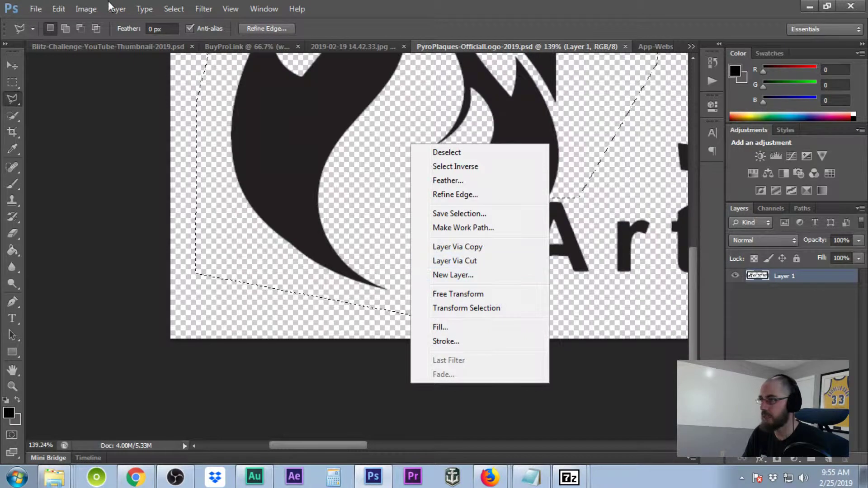
left_click(347, 13)
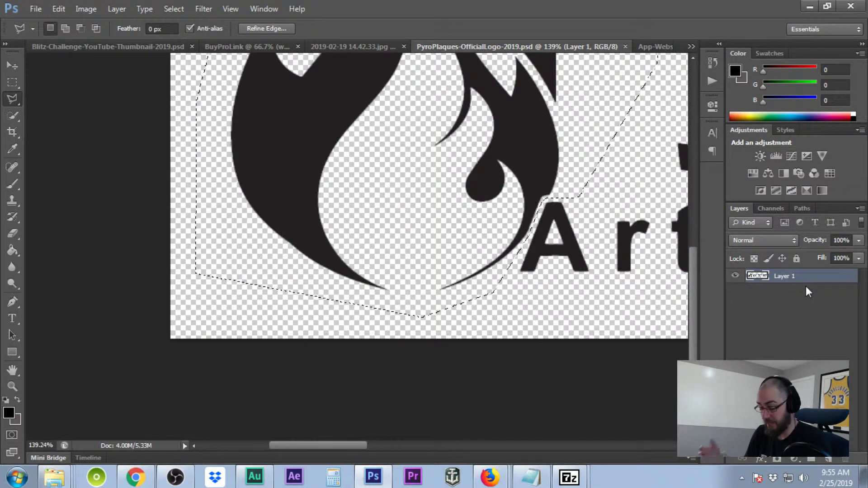
left_click(657, 47)
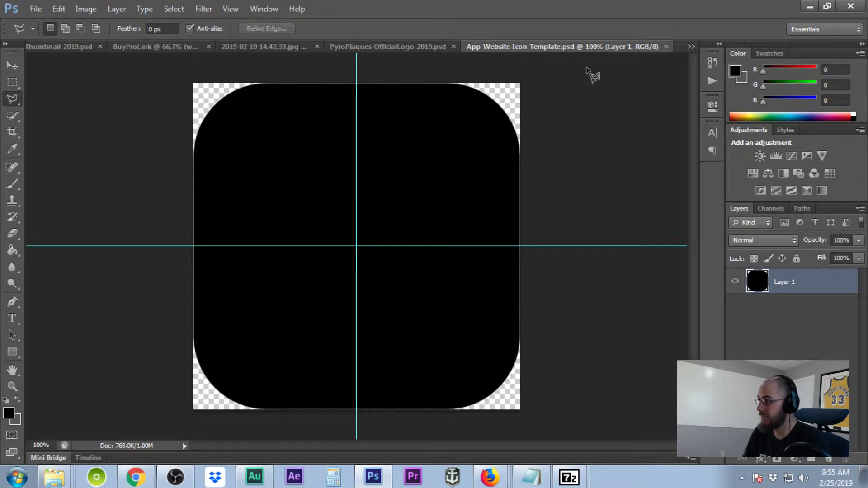
key("ctrl+v")
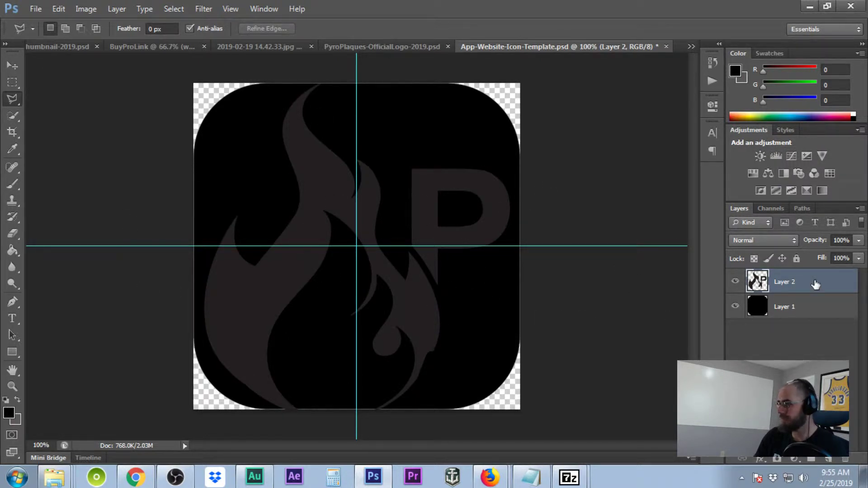
- Scale the pasted flame and P to about 88%, centre them on the guides and apply the transformation
left_click(12, 65)
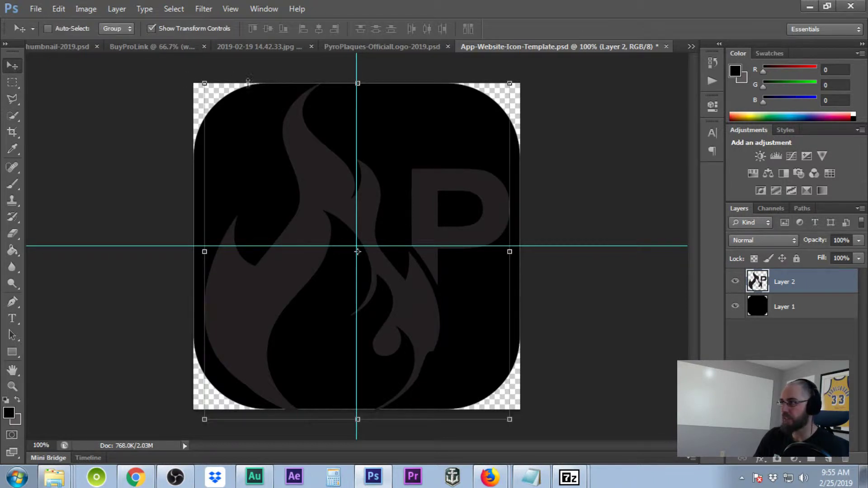
left_click(205, 82)
left_click_drag(206, 83, 241, 123)
left_click_drag(411, 340, 394, 310)
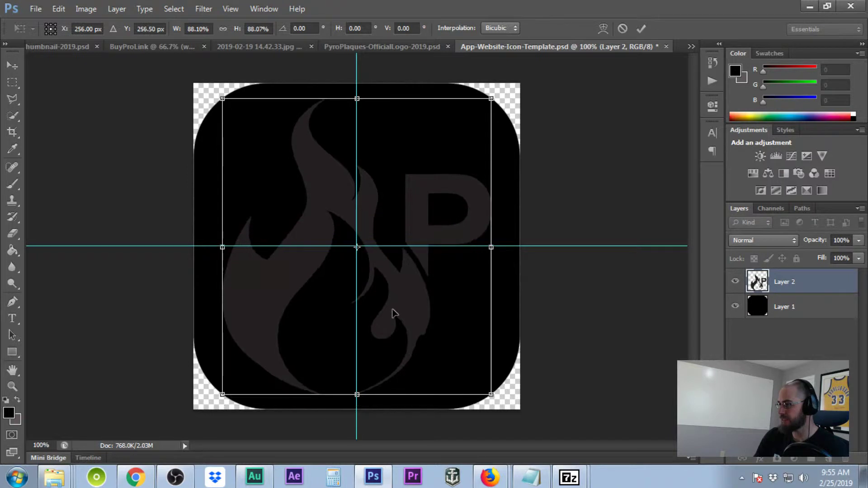
left_click(12, 82)
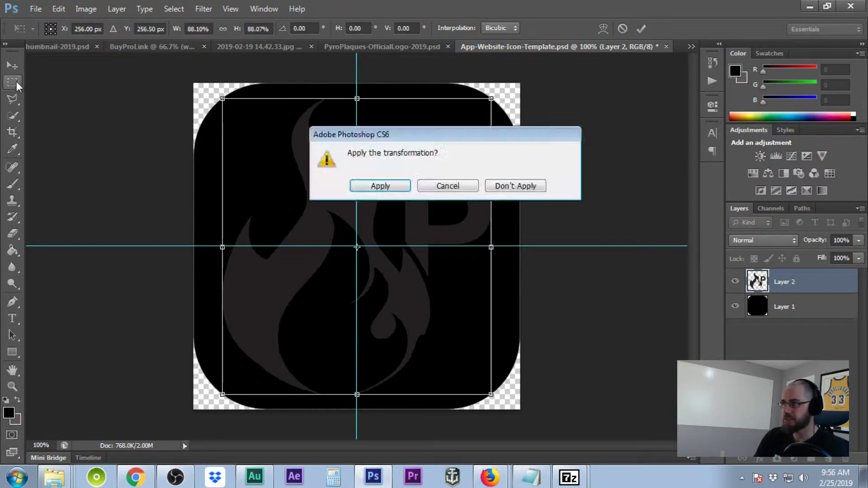
left_click(379, 186)
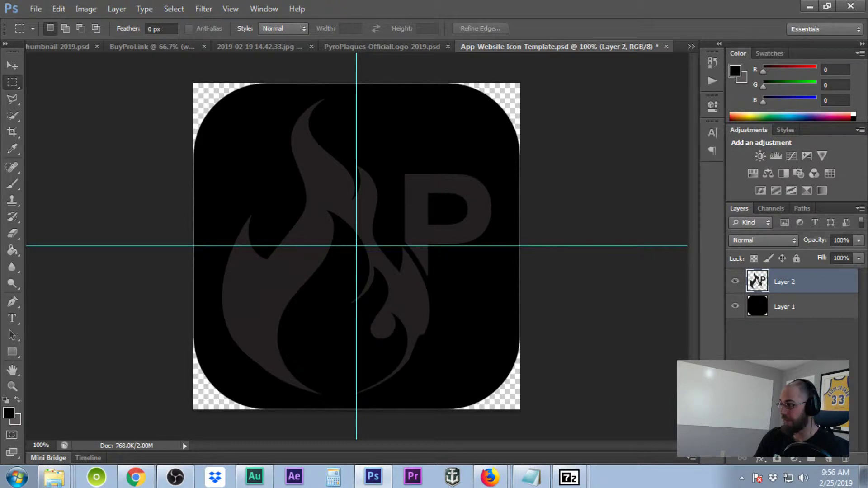
- Add a Color Overlay in white (ffffff) to the flame and P layer
double_click(837, 284)
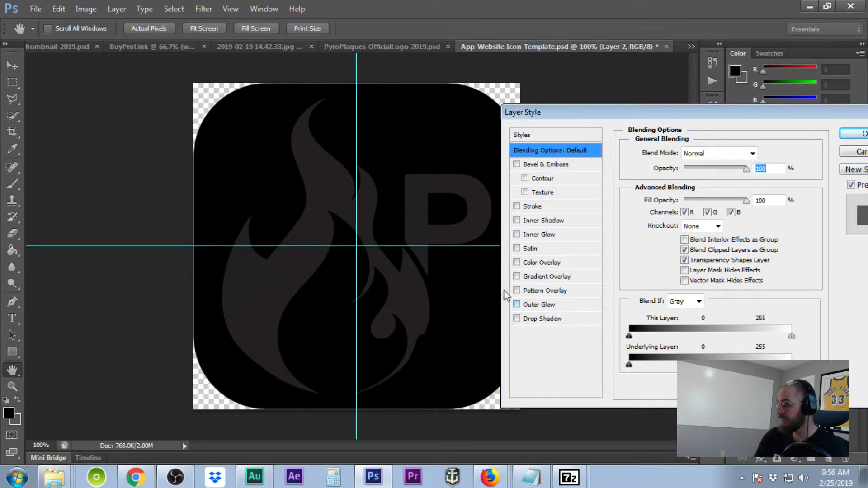
left_click(539, 263)
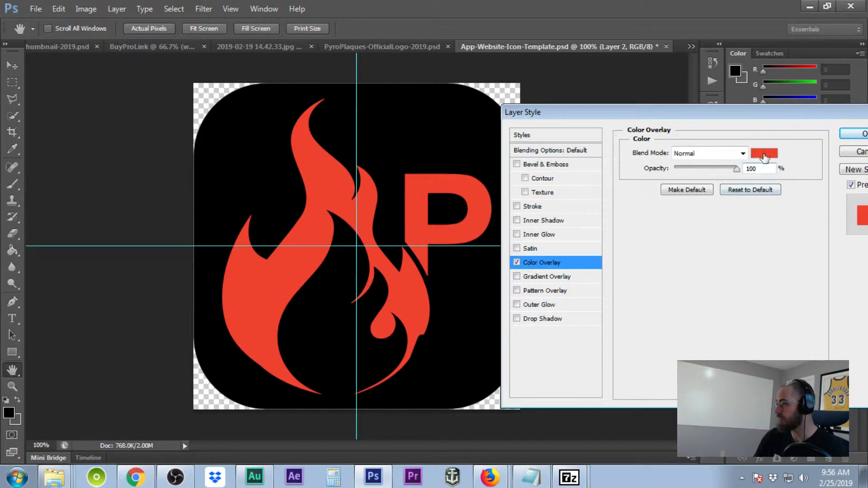
left_click(764, 154)
type("ffffff")
left_click(836, 204)
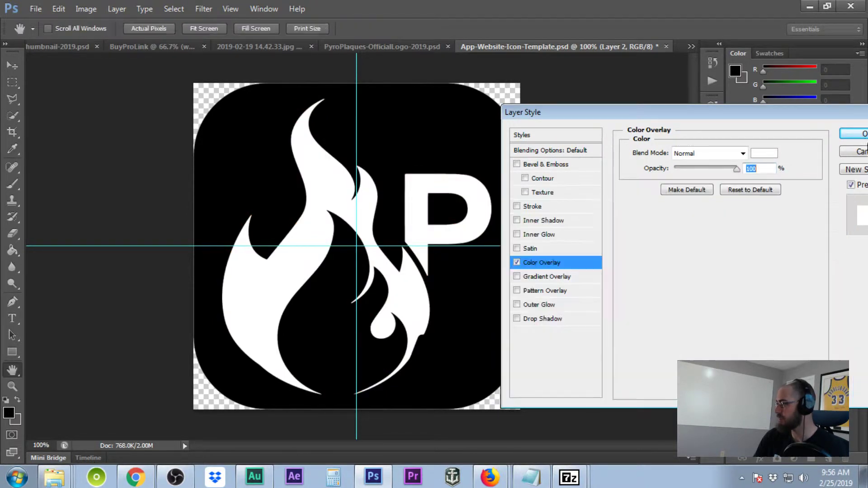
left_click(859, 134)
double_click(826, 340)
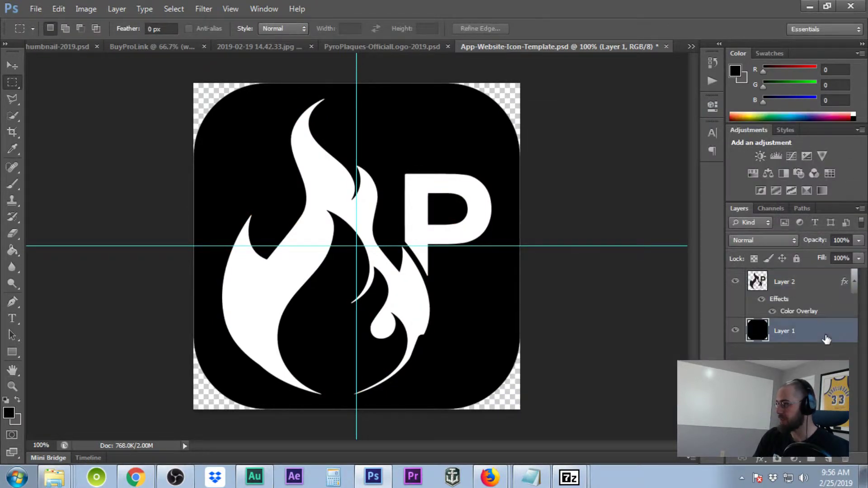
left_click(569, 137)
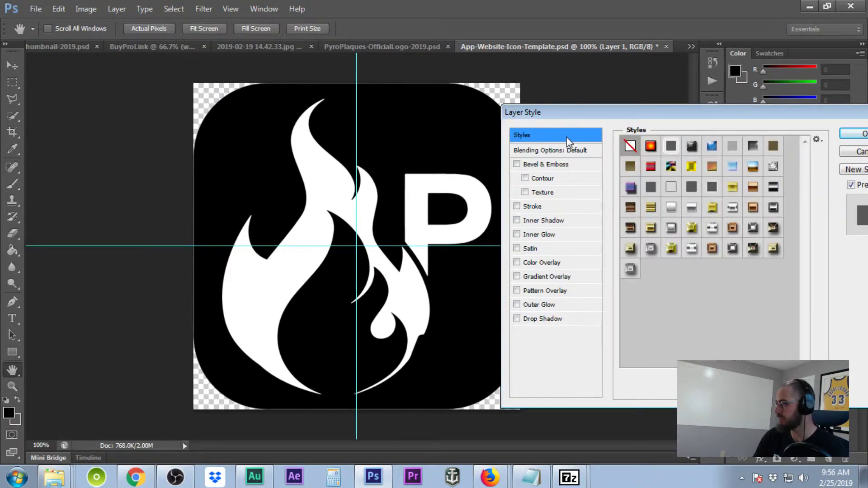
left_click(671, 228)
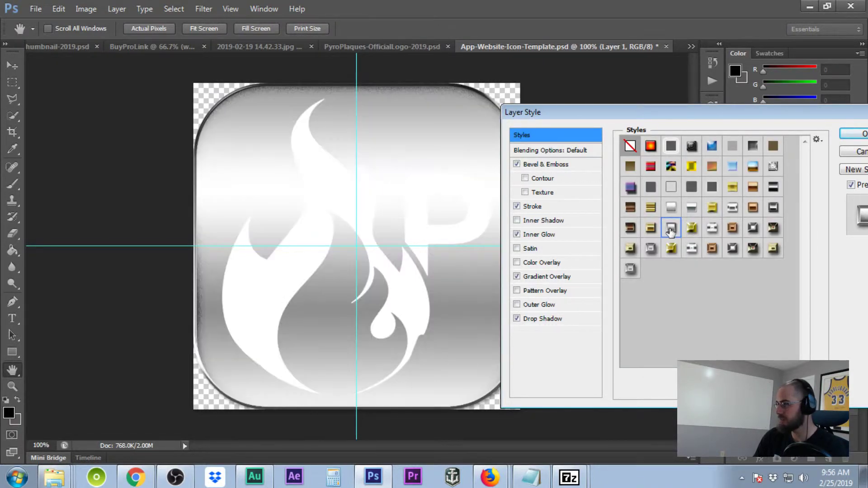
left_click(651, 186)
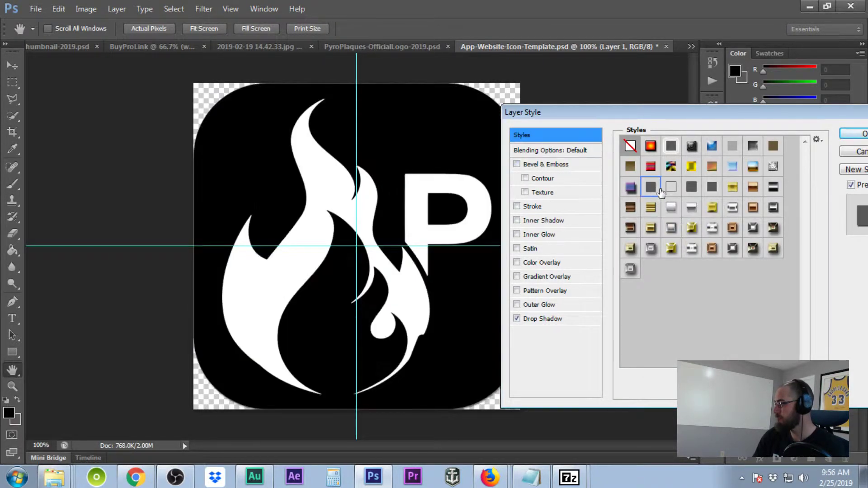
left_click(855, 152)
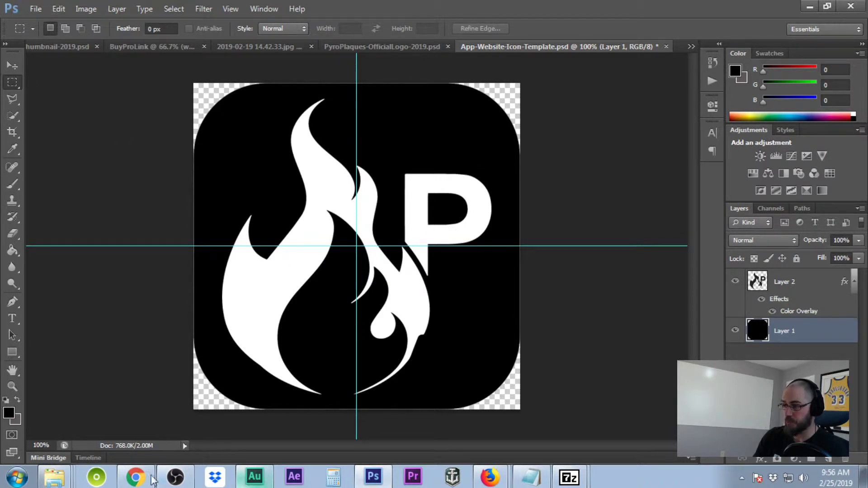
- Switch to Firefox and open the Unsplash website in a new tab
left_click(487, 479)
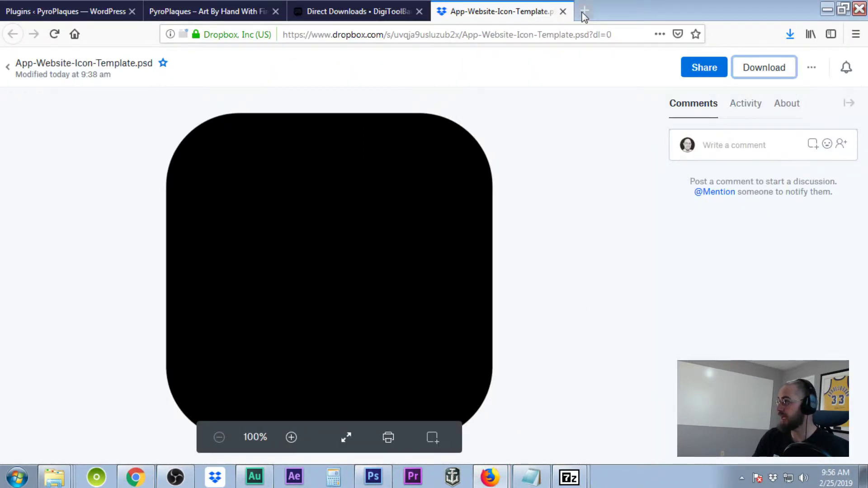
left_click(584, 14)
type("unspla")
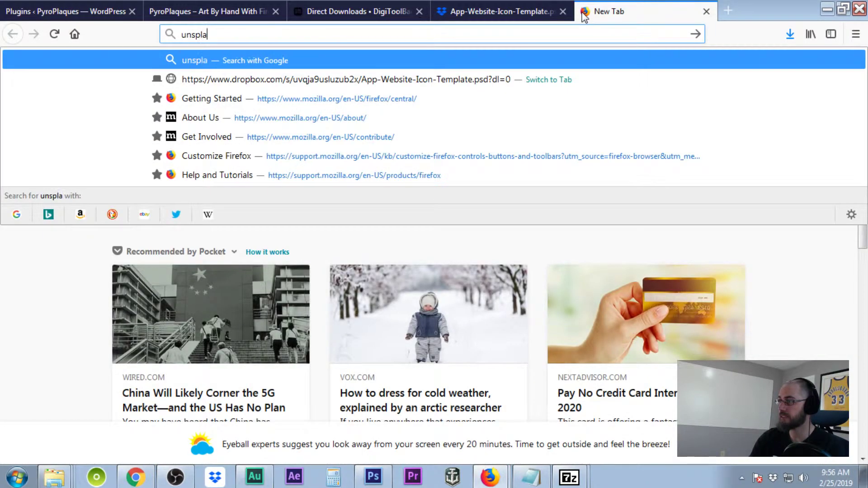
type("sh.")
key("Return")
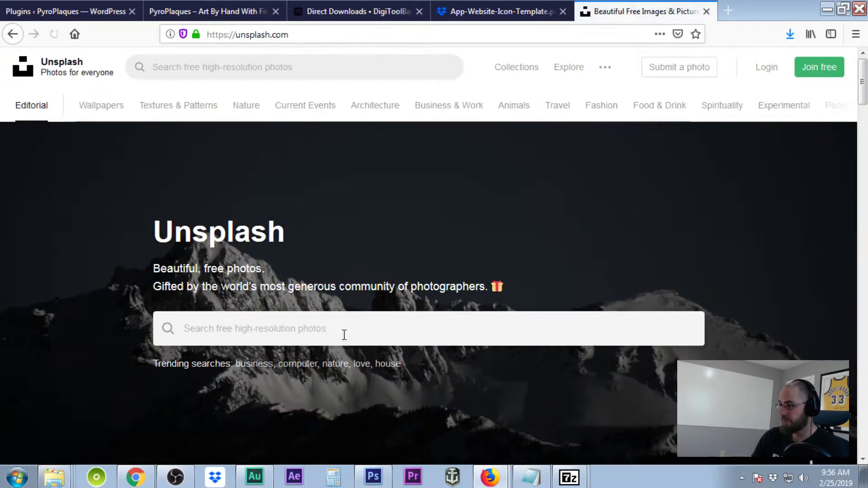
- Search Unsplash for "wood texture" and look through the photo results for a suitable background
left_click(345, 335)
type("w")
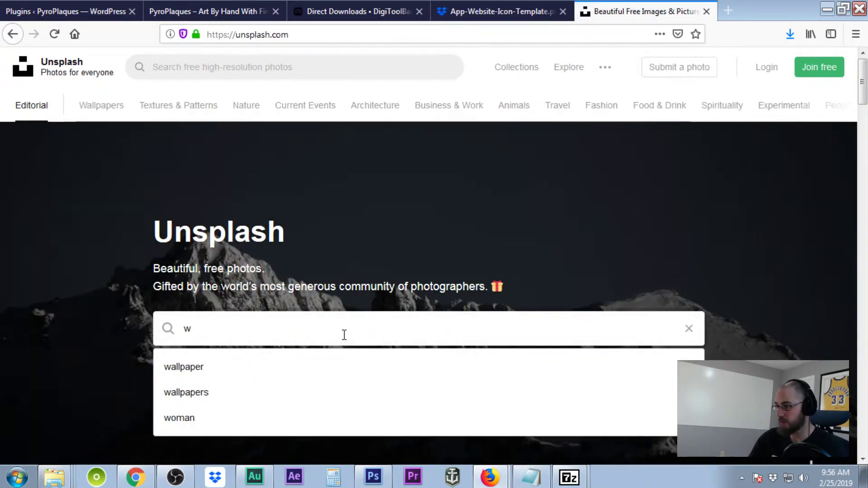
type("ood tex")
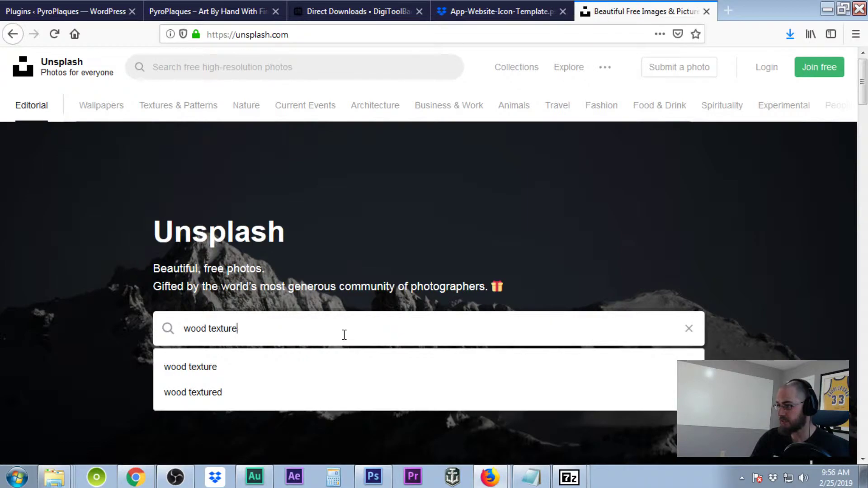
type("ture")
key("Return")
scroll(405, 157, "down", 10)
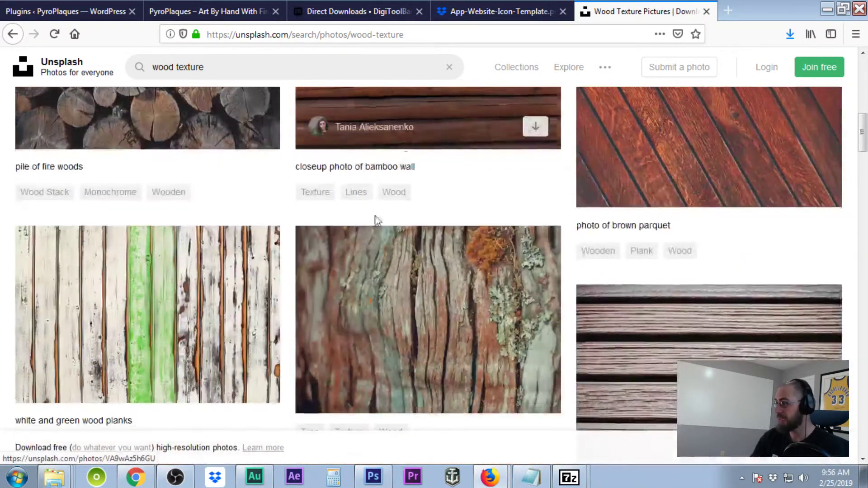
scroll(294, 369, "down", 14)
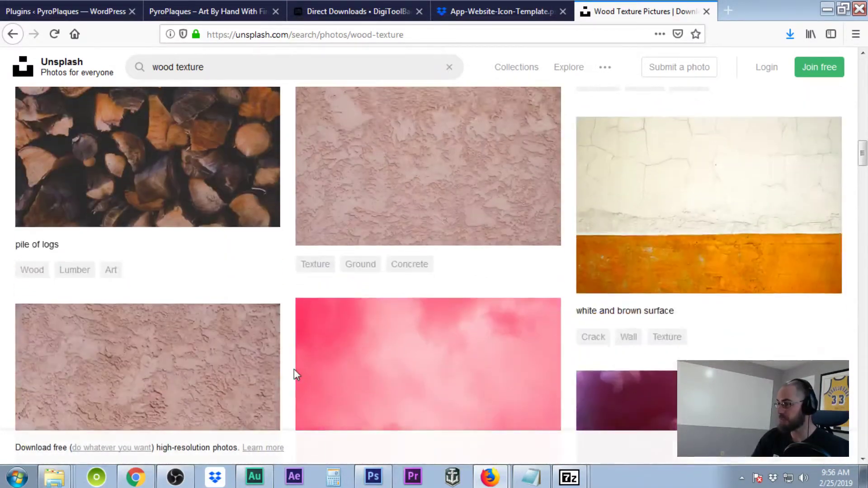
scroll(294, 369, "down", 10)
scroll(294, 369, "up", 5)
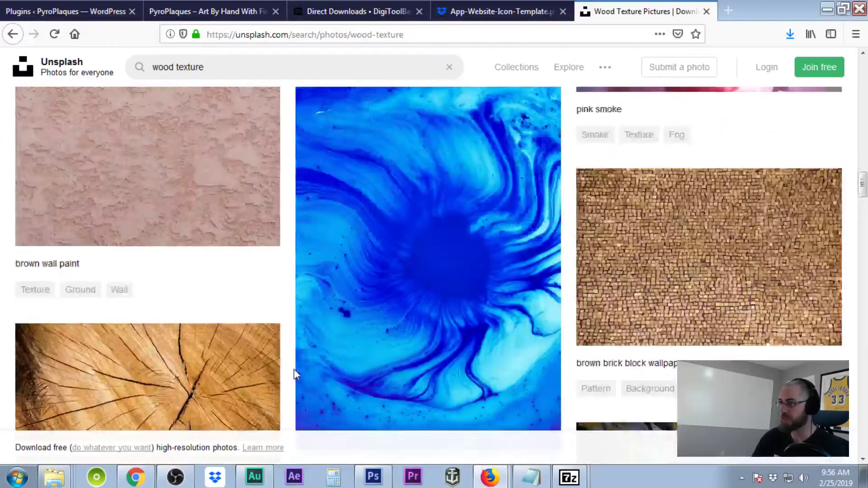
- Change the Unsplash search to "wood" and look through the photos for a suitable wood-grain background
scroll(294, 369, "up", 3)
left_click_drag(223, 64, 183, 63)
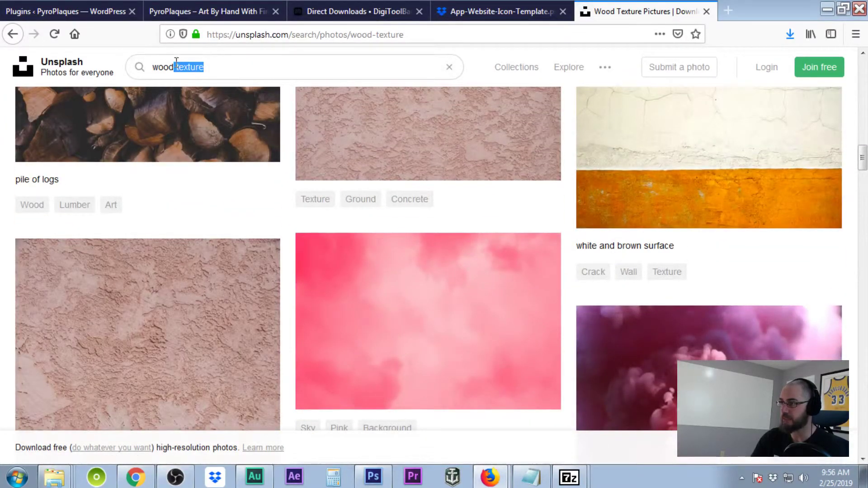
key("BackSpace")
key("Return")
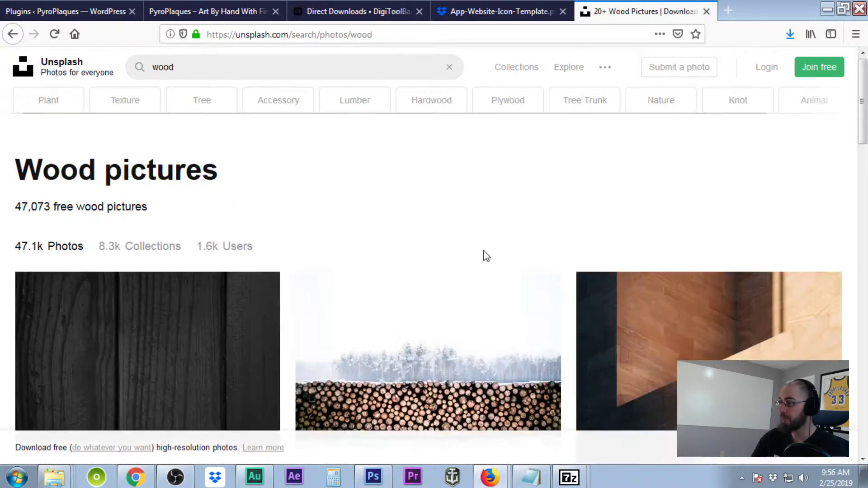
scroll(487, 245, "down", 6)
scroll(486, 245, "down", 10)
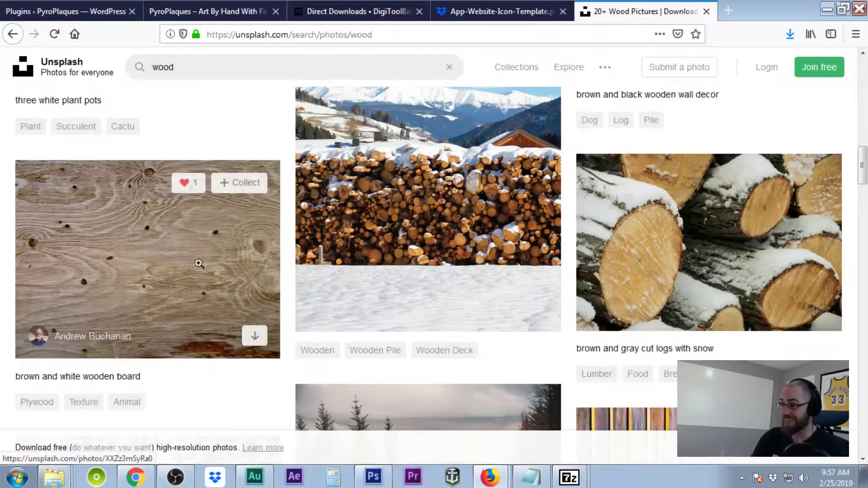
scroll(199, 270, "down", 8)
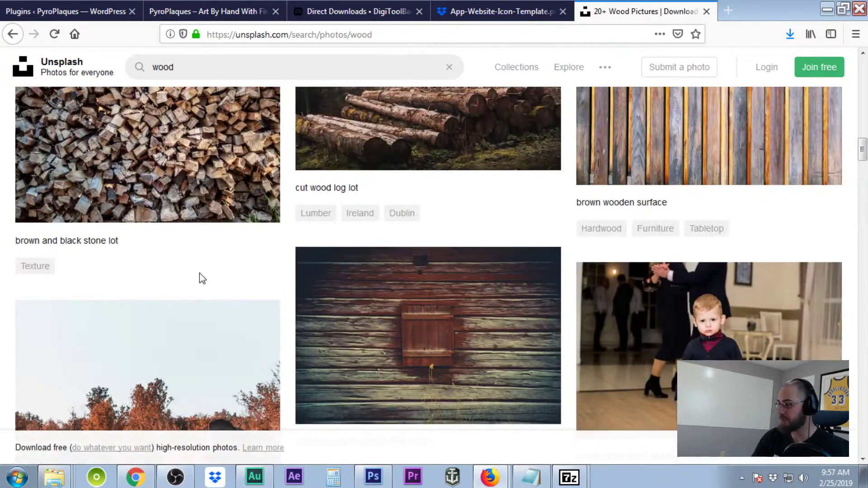
scroll(200, 271, "down", 2)
scroll(200, 273, "up", 8)
- Download the "brown and white wooden board" photo and open it directly in Adobe Photoshop CS6
left_click(123, 412)
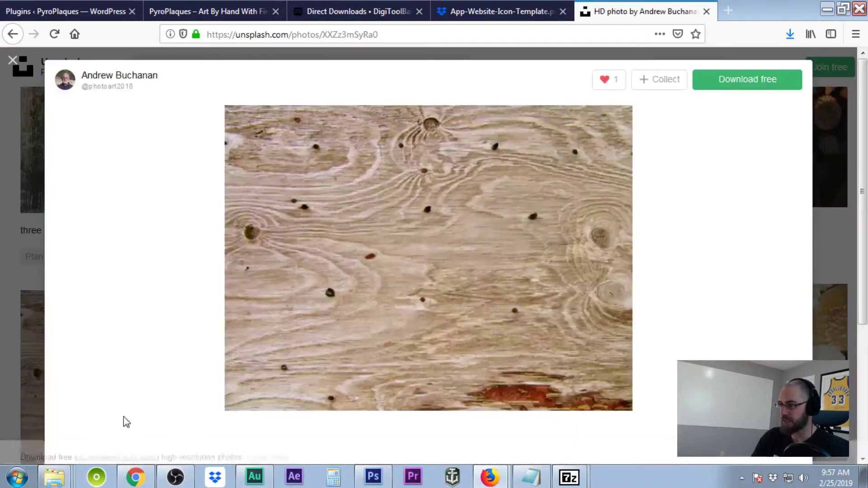
left_click(732, 82)
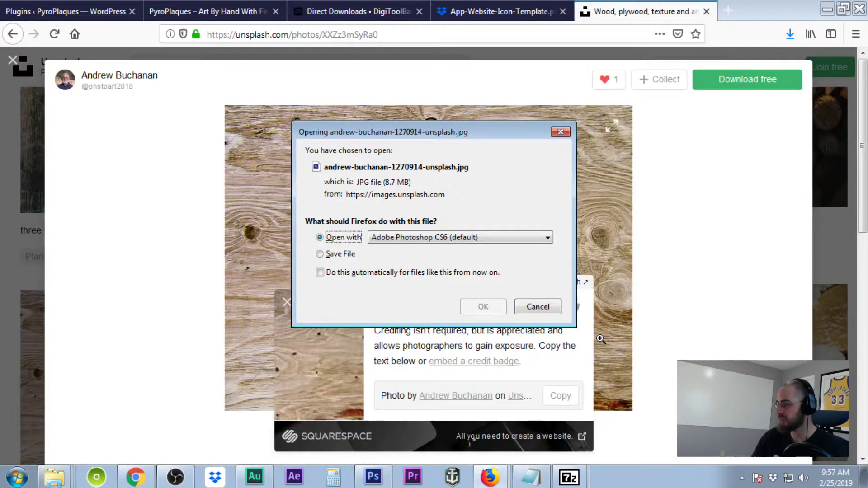
left_click(461, 306)
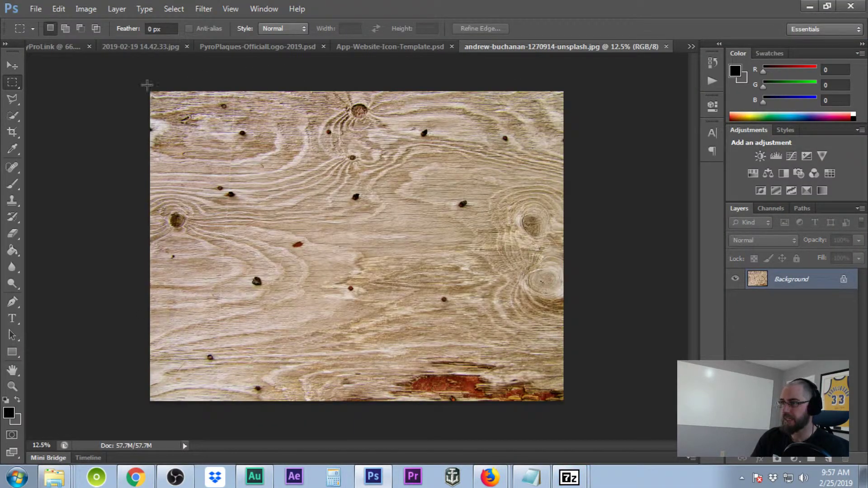
- Copy the entire wood photo into App-Website-Icon-Template.psd and place its layer beneath the black rounded shape
key("ctrl+a")
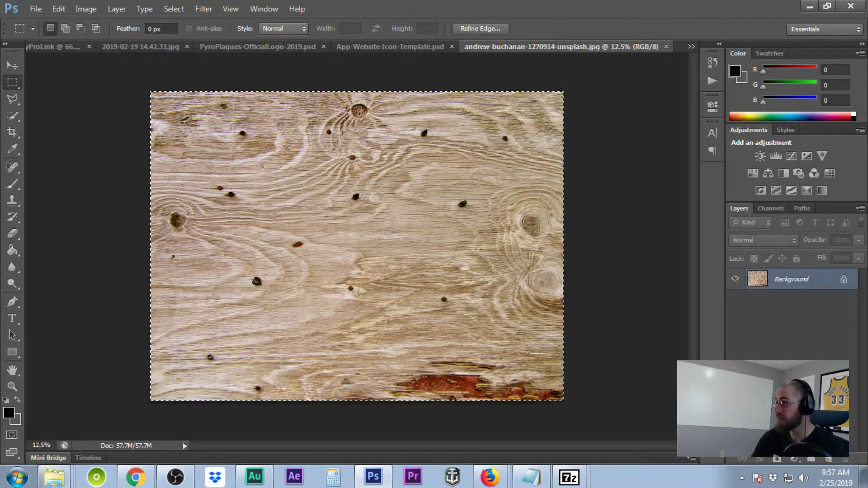
left_click(365, 48)
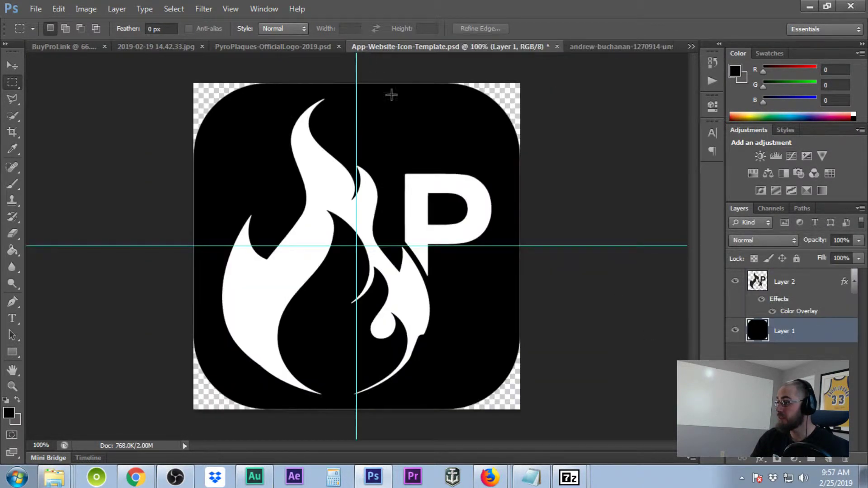
key("ctrl+v")
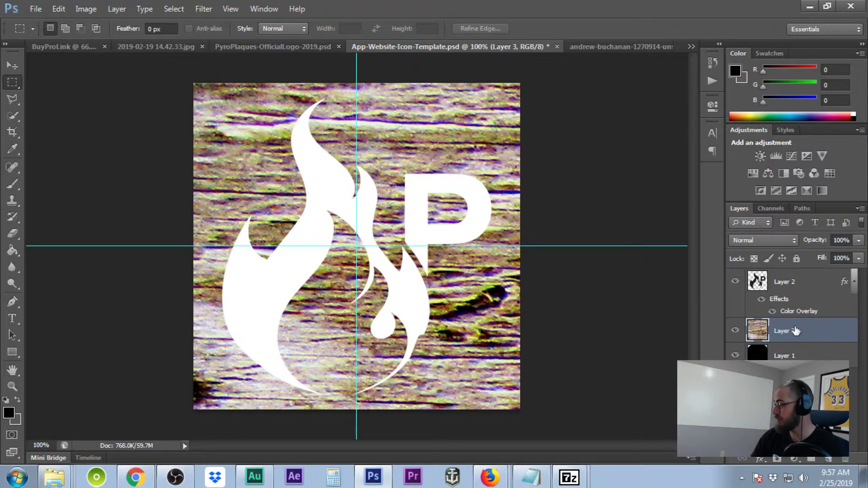
key("ctrl+bracketleft")
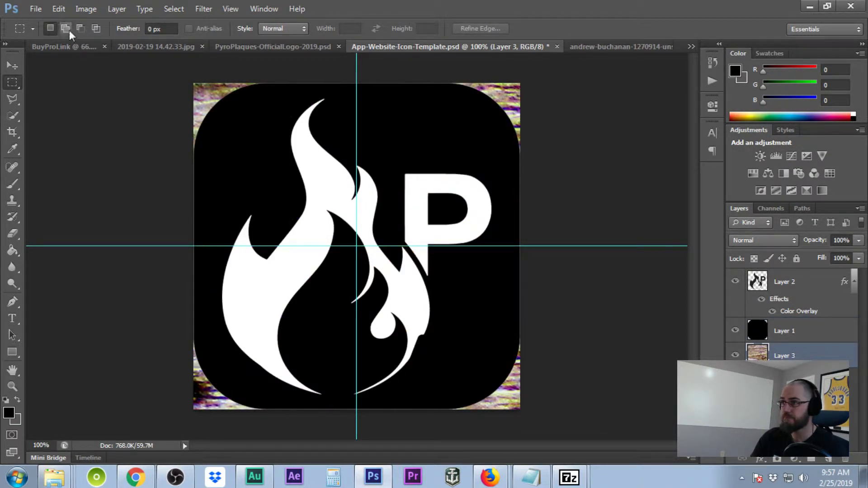
- Scale the wood layer to about 18.83%, position it to cover the whole icon and apply the transformation
left_click(13, 65)
scroll(419, 194, "down", 5)
scroll(420, 194, "down", 4)
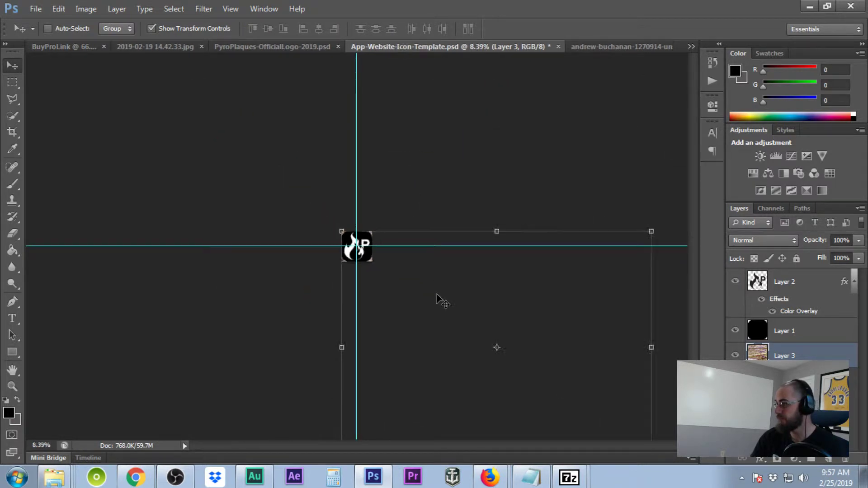
left_click(578, 409)
left_click_drag(581, 414, 388, 272)
scroll(383, 280, "up", 2)
scroll(383, 281, "up", 8)
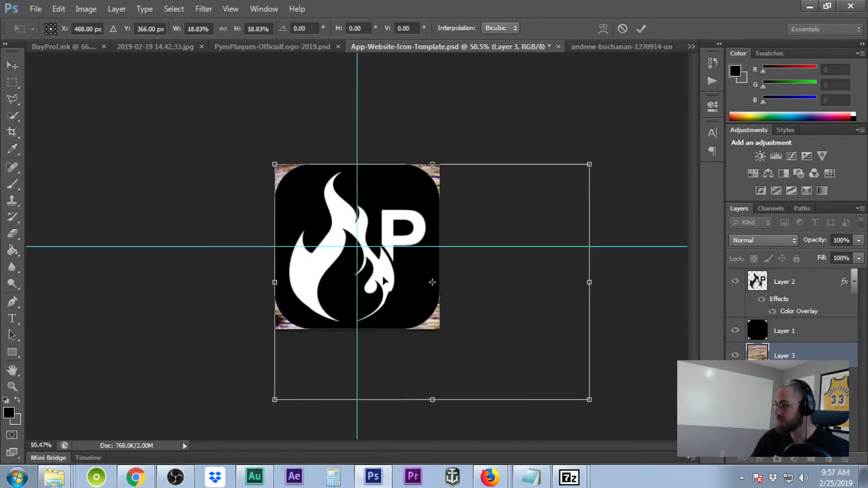
scroll(622, 426, "down", 2)
left_click_drag(578, 374, 445, 337)
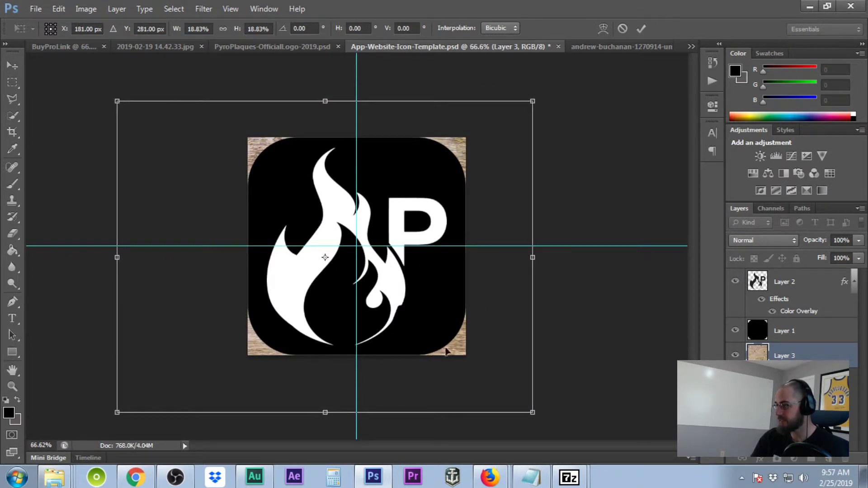
left_click(12, 84)
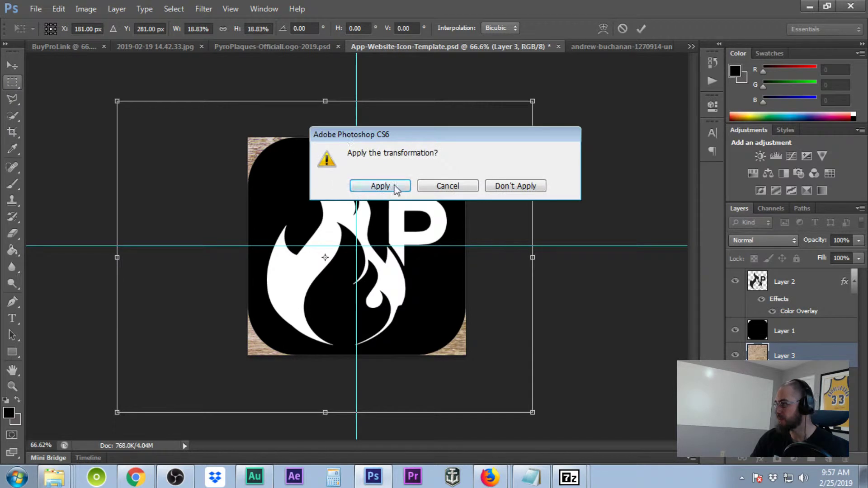
left_click(381, 187)
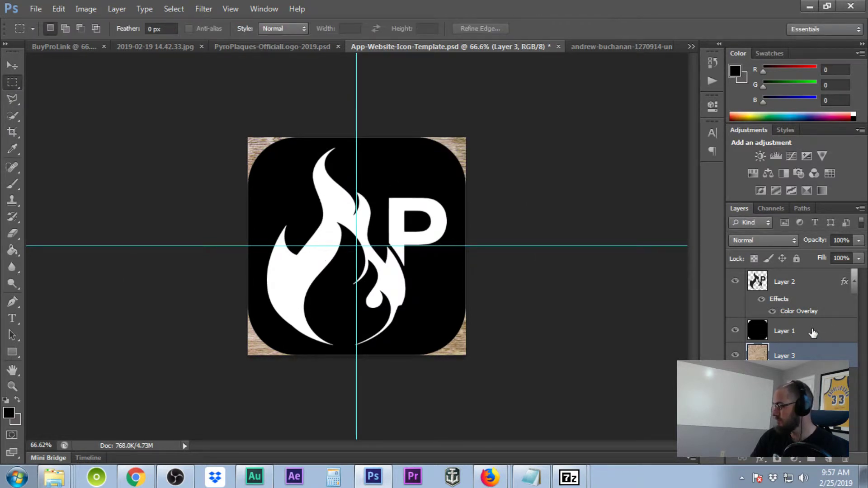
- Move the wood layer above the black rounded shape and clip it to that shape with a clipping mask
left_click_drag(804, 359, 802, 334)
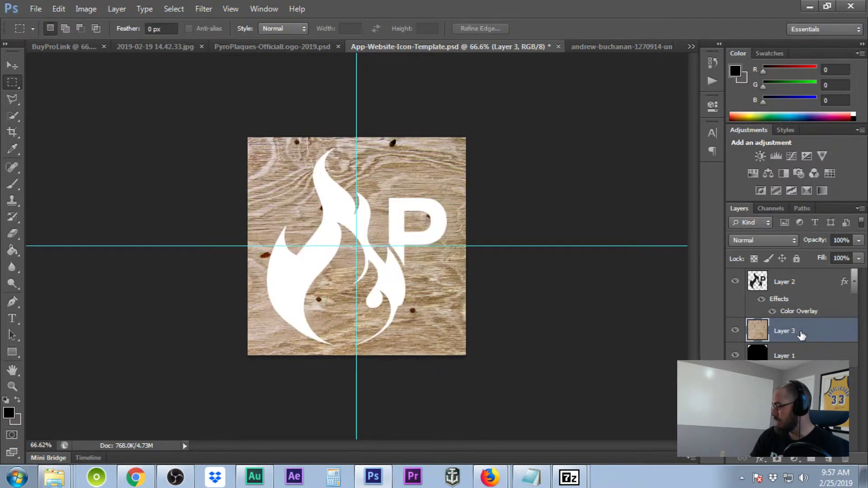
right_click(815, 339)
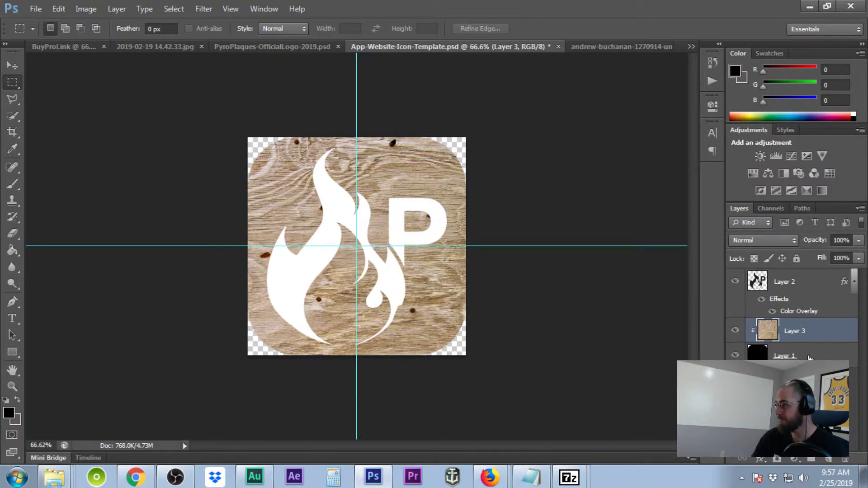
- Add a Gradient Overlay to the wood layer with the black-to-transparent preset, Linear style and 102% scale
double_click(825, 334)
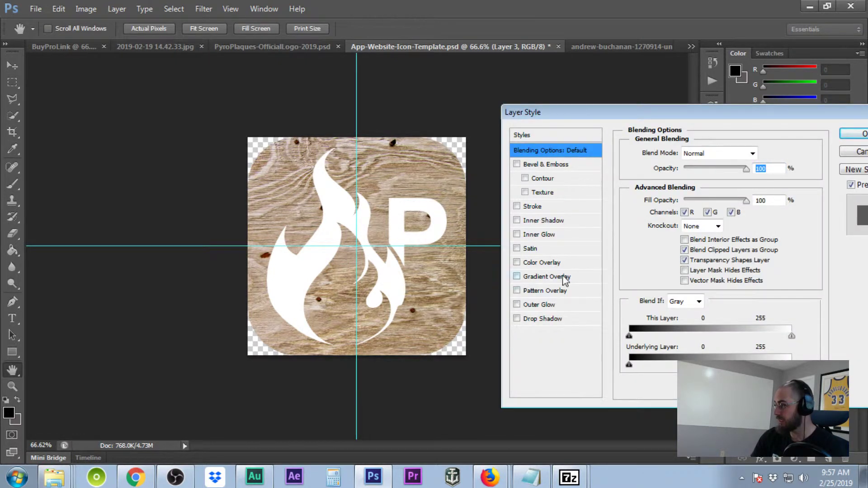
left_click(548, 276)
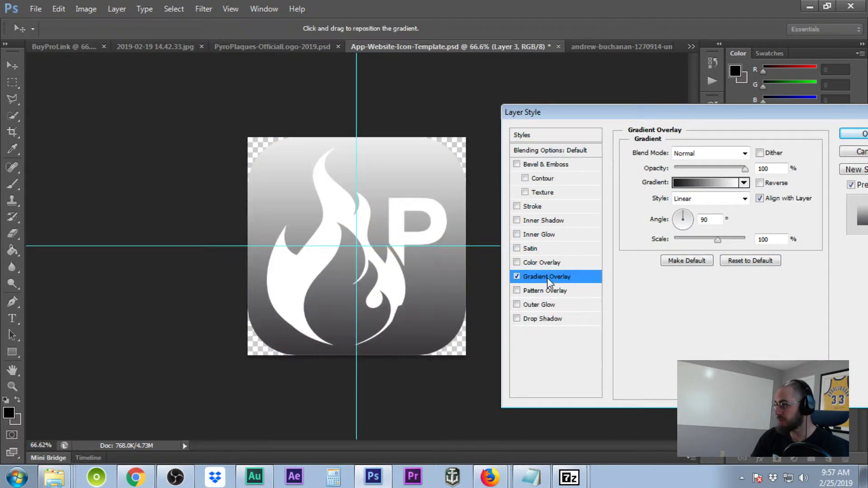
left_click(744, 182)
left_click(668, 215)
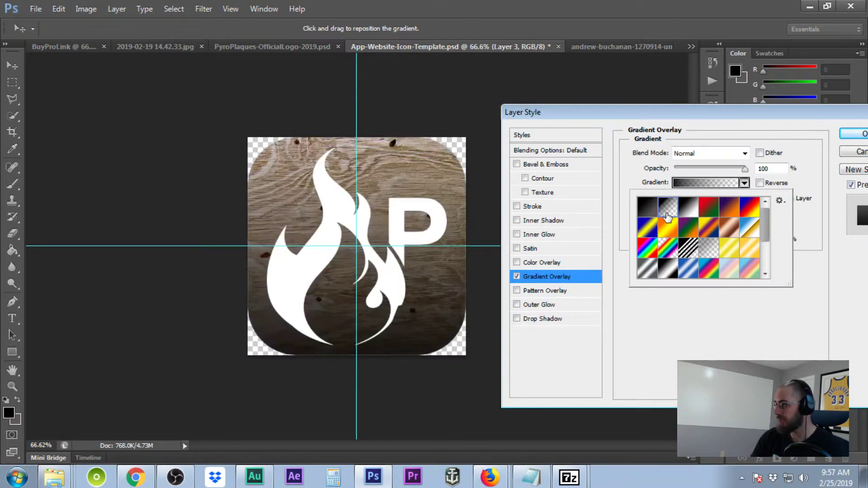
left_click(810, 151)
mouse_move(719, 244)
left_mouse_down()
mouse_move(701, 246)
mouse_move(722, 252)
left_mouse_up()
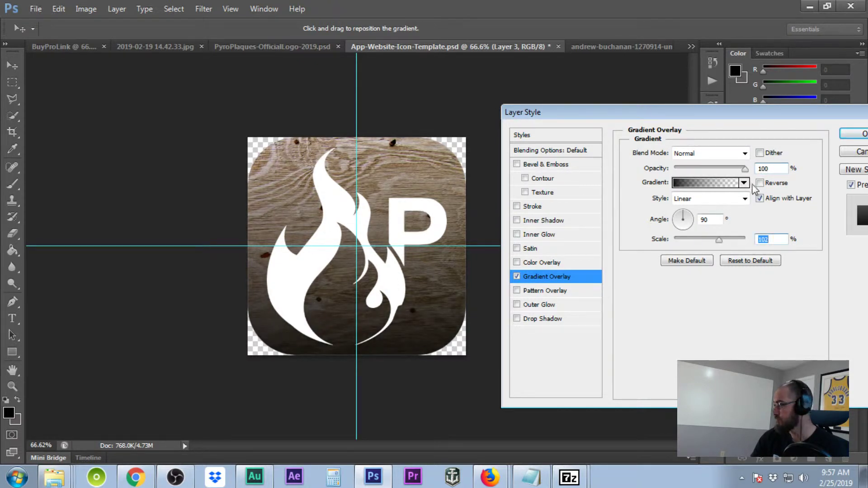
left_click(854, 134)
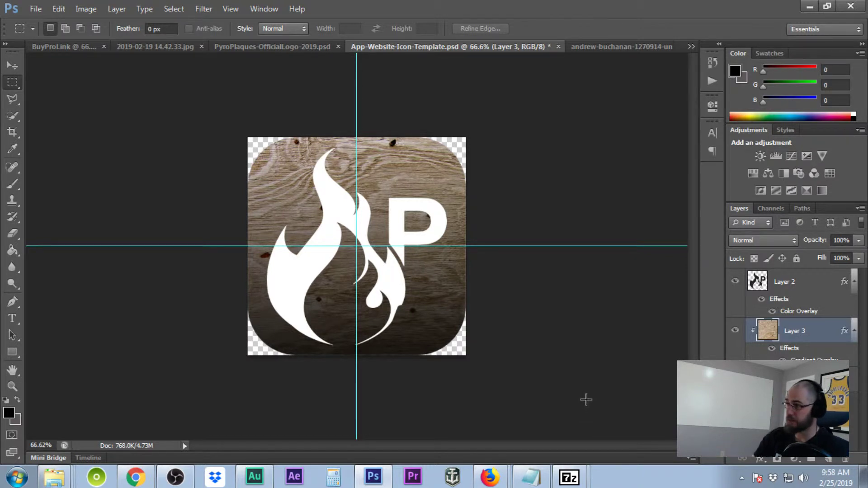
- Add a Stroke effect to the black rounded shape layer and set its position to Inside
double_click(814, 380)
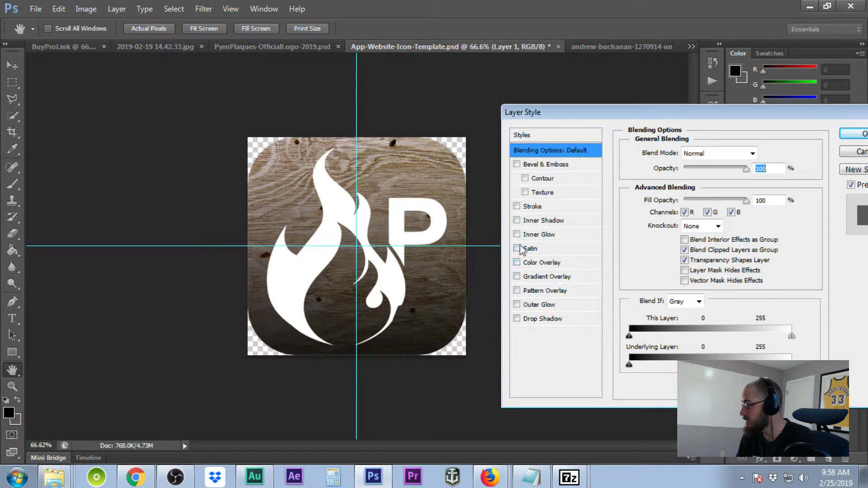
left_click(516, 207)
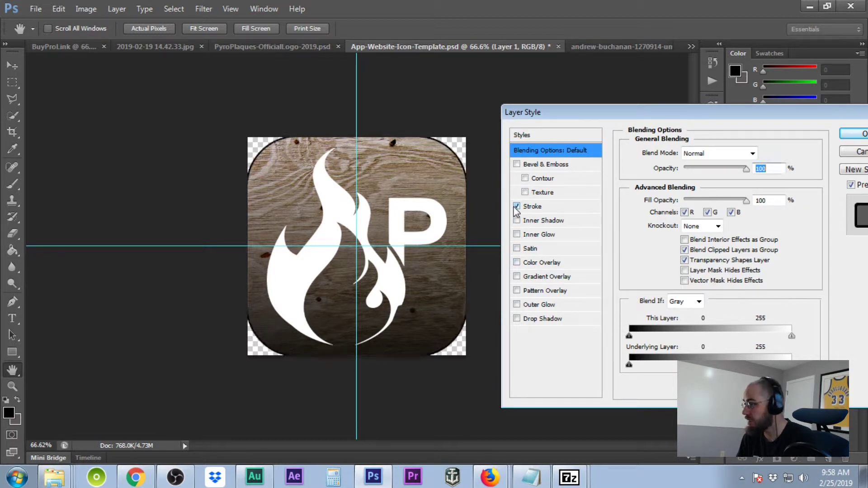
left_click(561, 207)
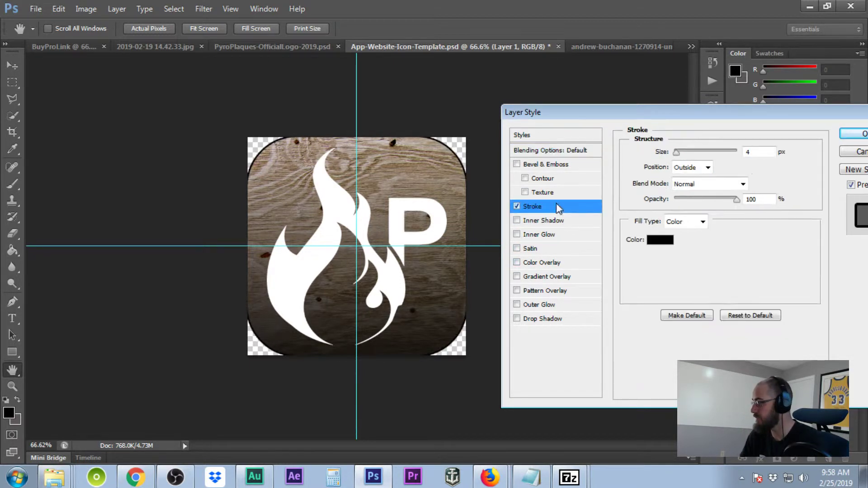
left_click(706, 170)
left_click(692, 183)
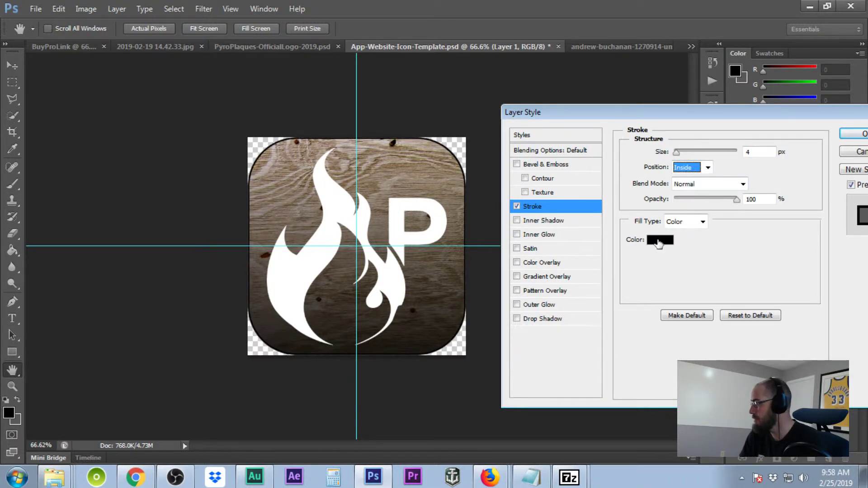
- Set the stroke colour to a dark brown with hue 34, saturation 92 and brightness 36
left_click(658, 240)
left_click(516, 293)
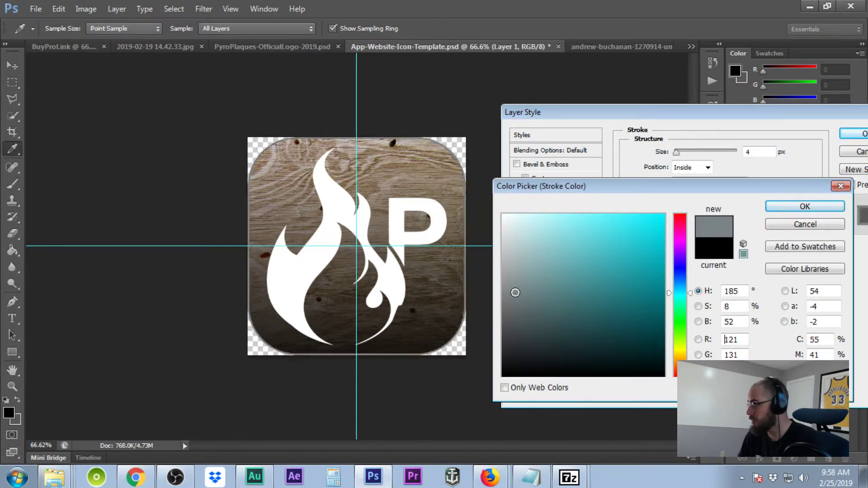
left_click_drag(677, 357, 677, 362)
left_click(652, 318)
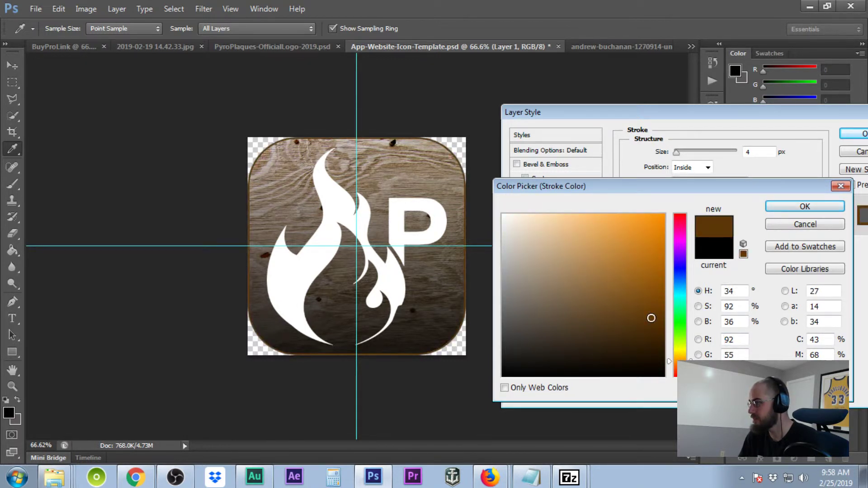
left_click(815, 207)
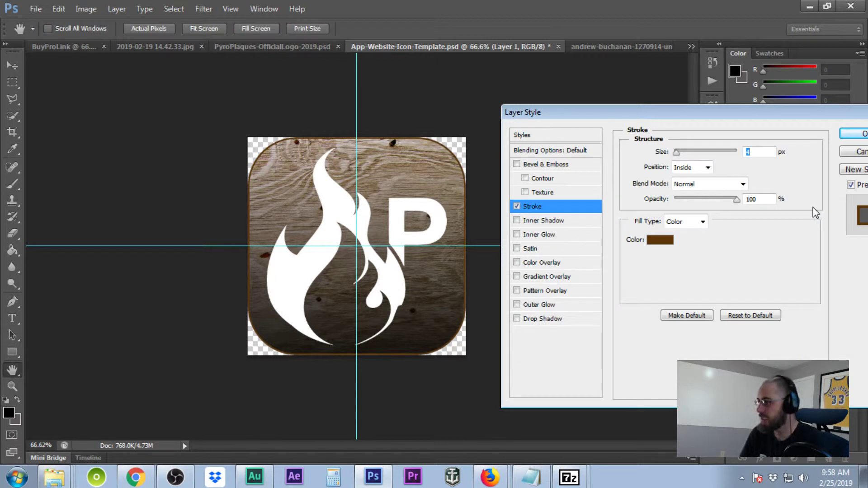
- Set the stroke size to 7 px and its colour to white, and apply the layer style
key("Up")
key("Up")
key("Up")
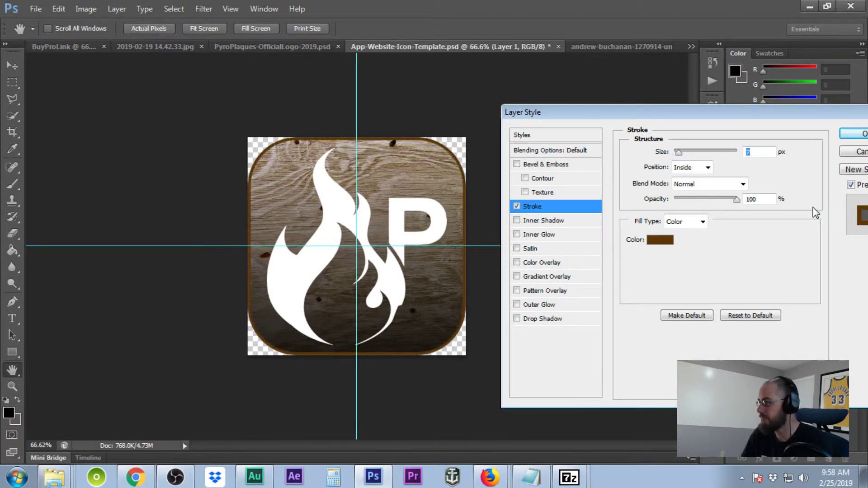
left_click(660, 240)
left_click_drag(537, 266, 465, 136)
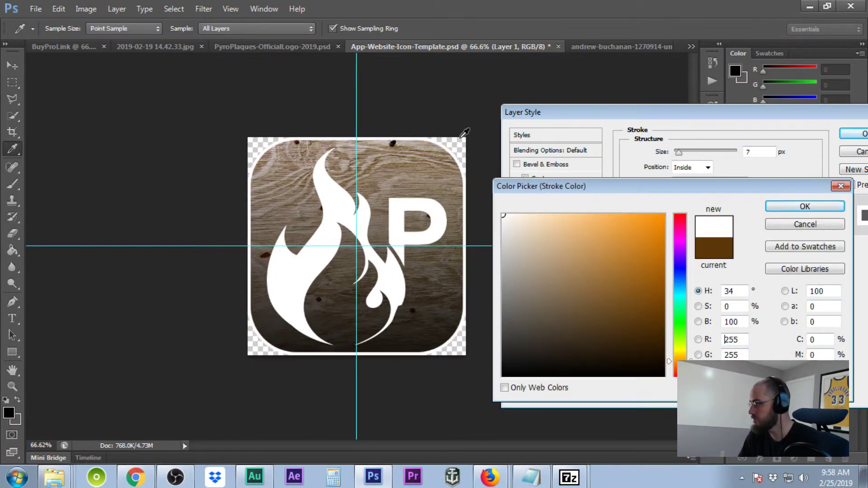
left_click(828, 206)
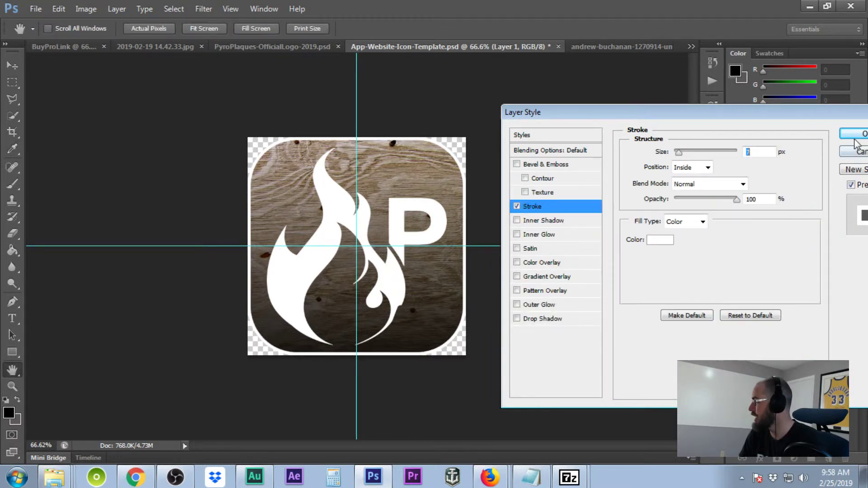
left_click(856, 134)
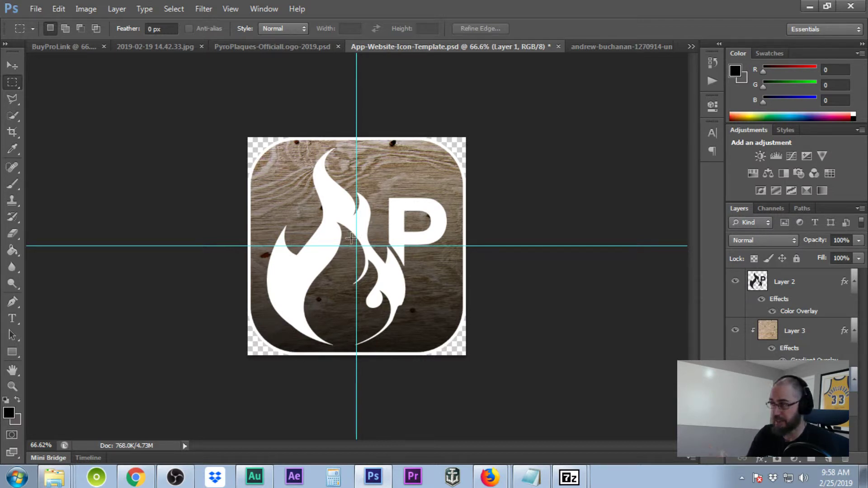
- Start a Save for Web export of the icon and set its file format to PNG-24
left_click(35, 9)
left_click(79, 194)
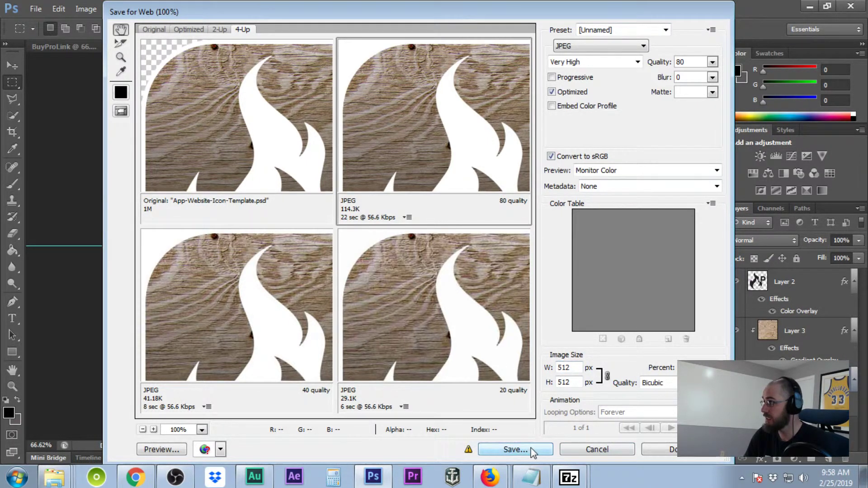
left_click(631, 47)
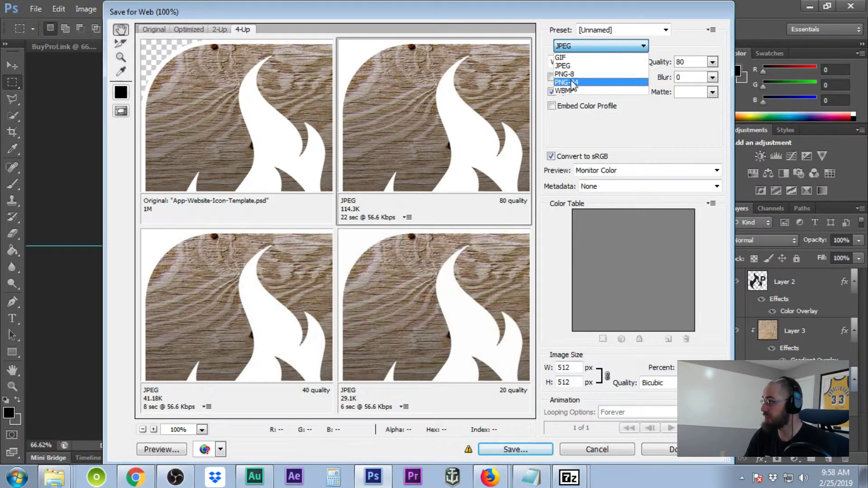
left_click(579, 82)
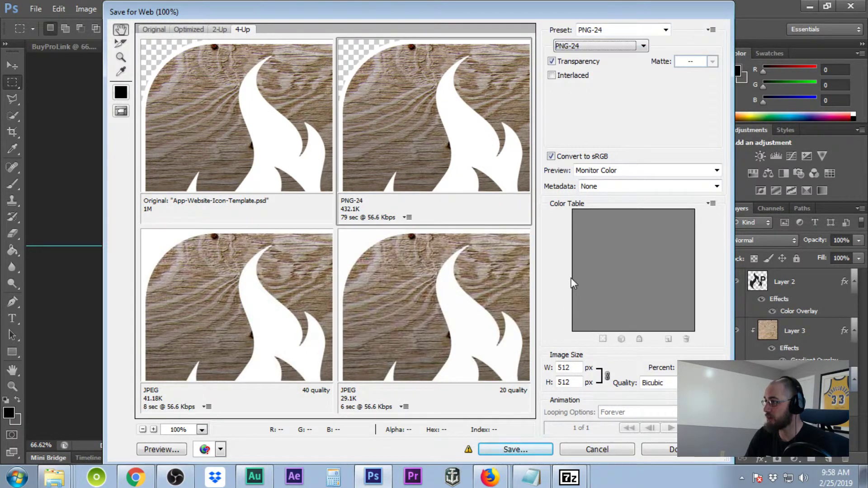
- Save the optimized image to the Desktop as PyroPlaques-Website-App-Icon
left_click(520, 449)
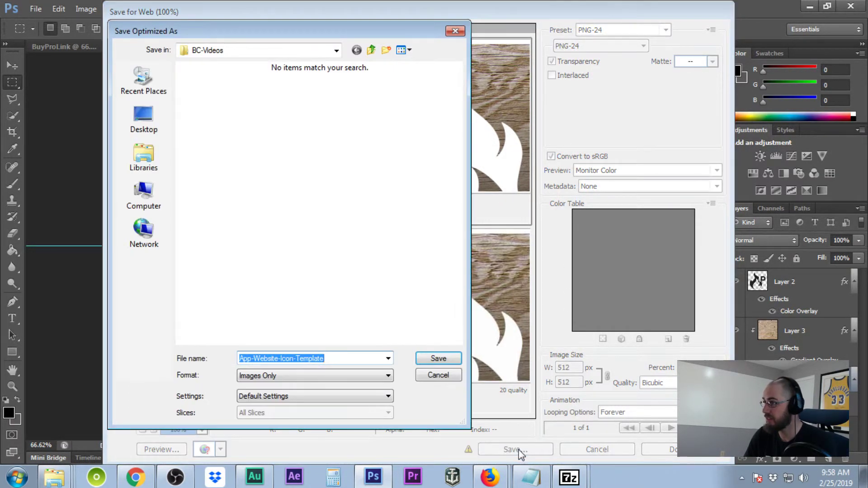
left_click(143, 117)
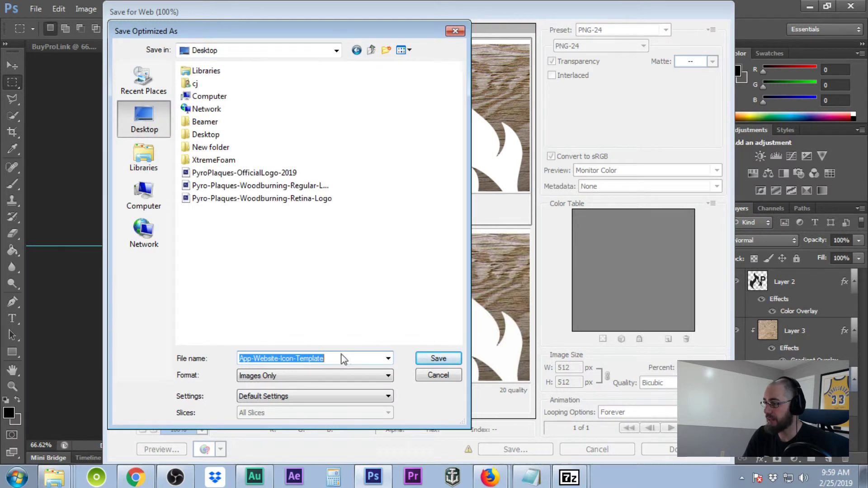
type("Pyro")
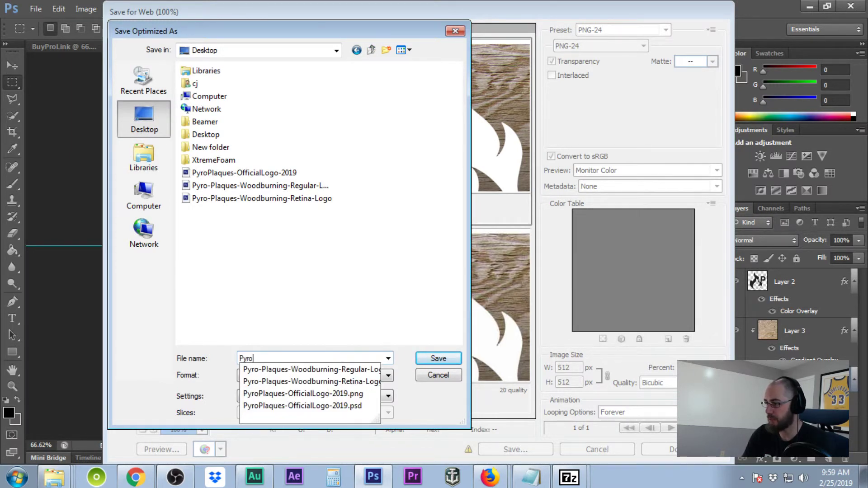
type("Plaqu")
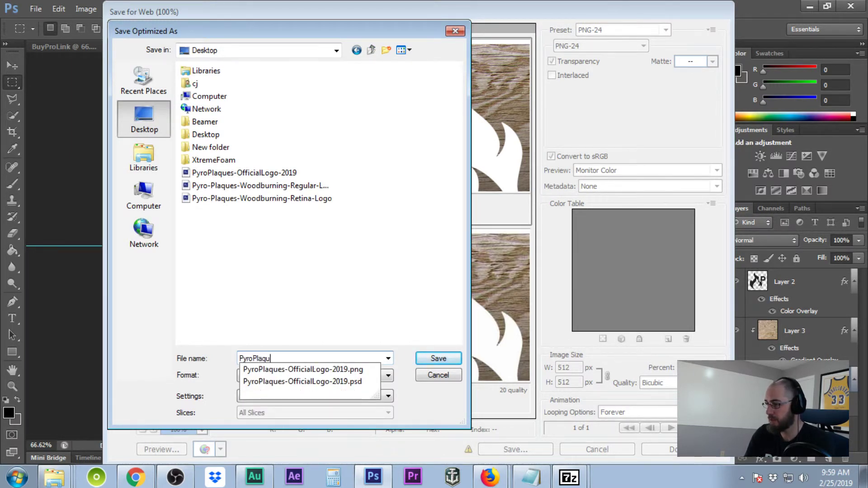
type("es=-")
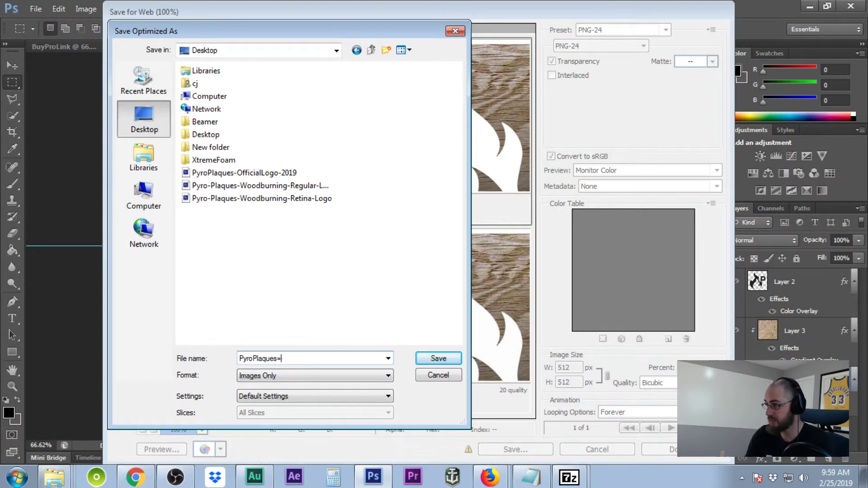
key("BackSpace")
type("Website-App-Icon")
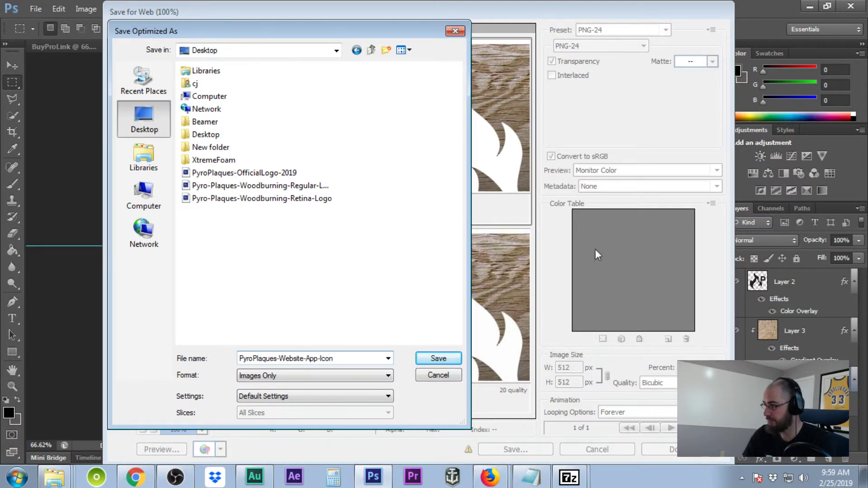
left_click(438, 358)
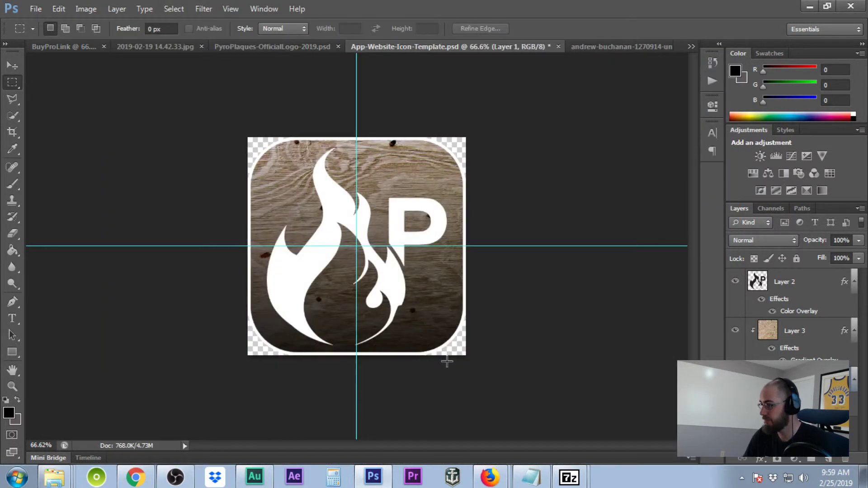
- Clear the open windows off the desktop and open the exported PyroPlaques-Website-App-Icon file from there to check it
left_click(816, 10)
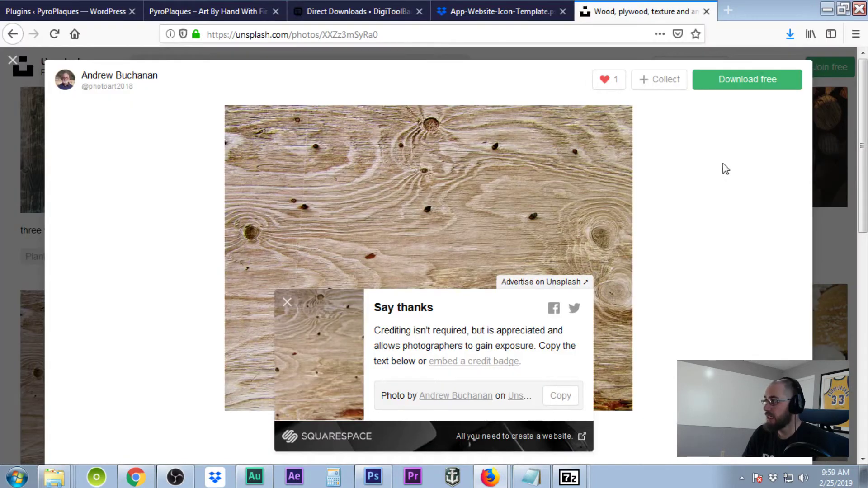
left_click(827, 9)
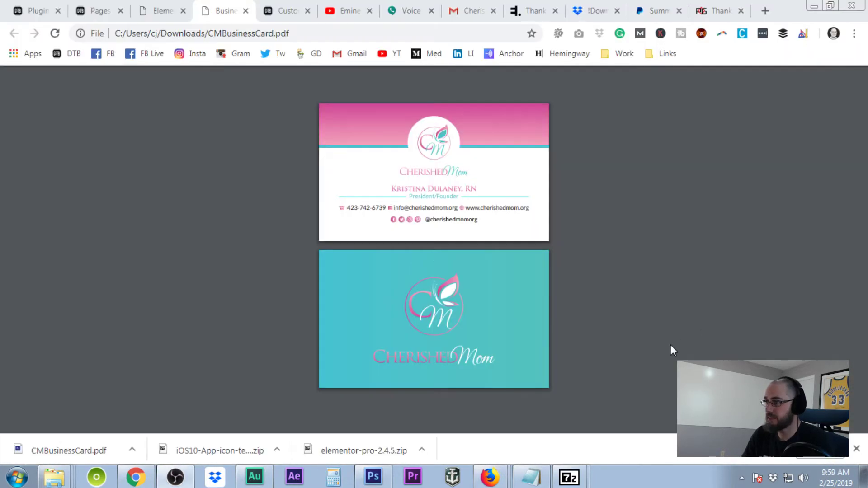
left_click(821, 7)
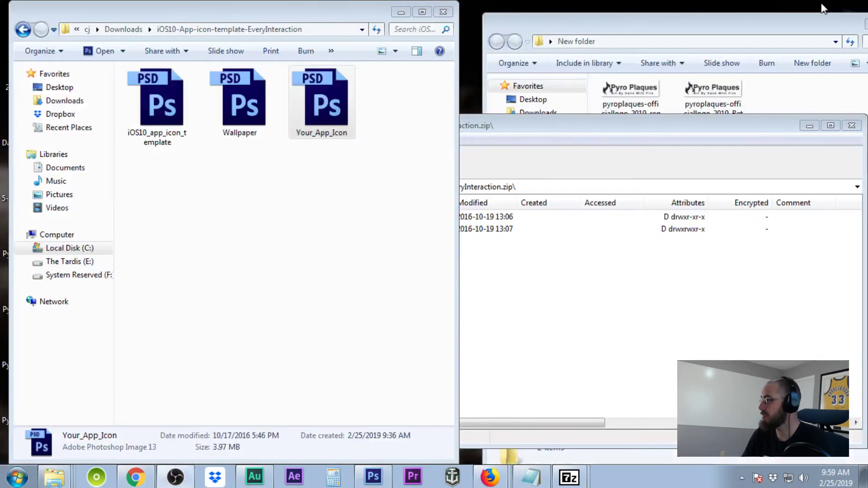
left_click(402, 13)
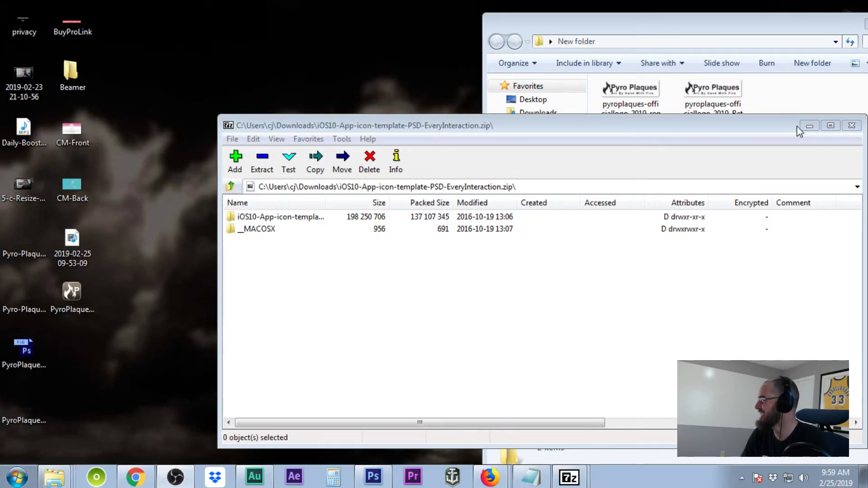
left_click(807, 126)
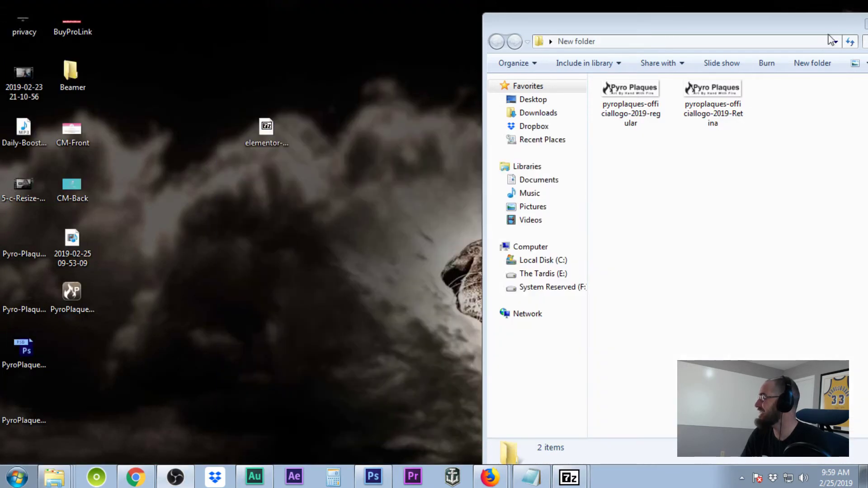
left_click(865, 22)
double_click(75, 295)
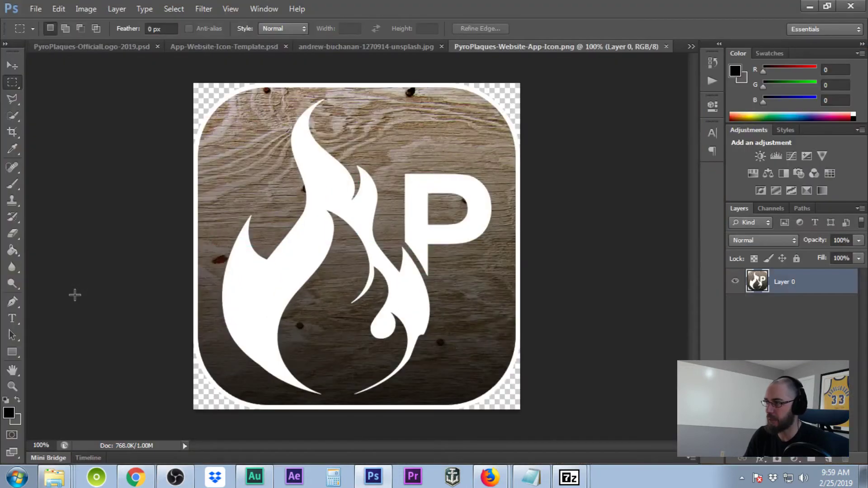